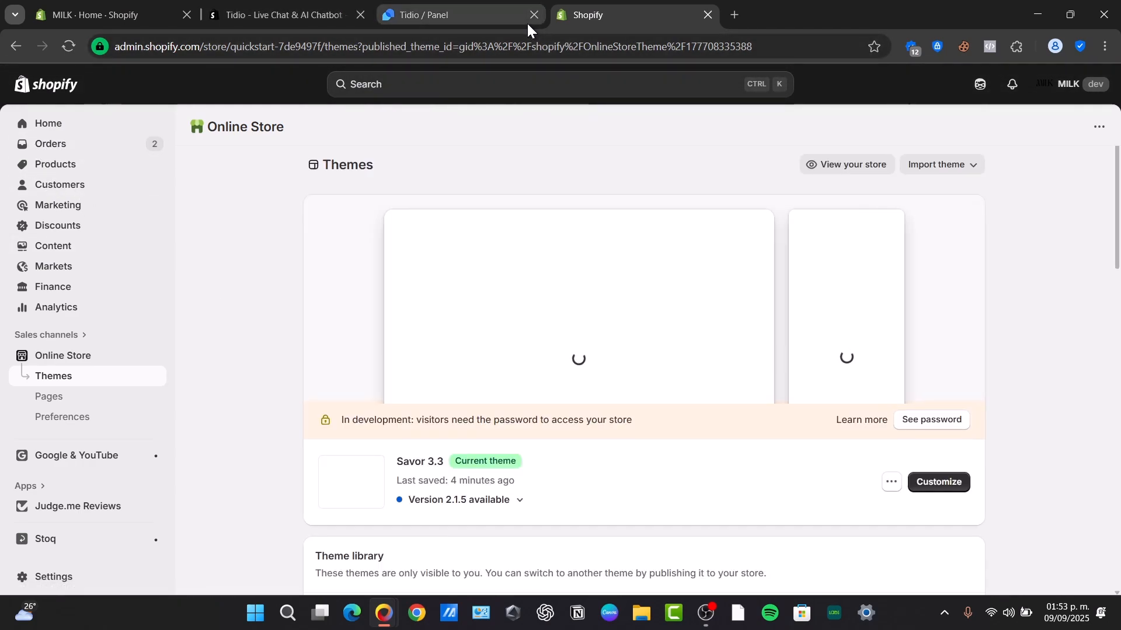
Add the Savor theme's version 2.1.5 update to the theme library as an updated copy.
{"action": "left_click", "coordinate": [534, 16]}
{"action": "left_click", "coordinate": [488, 500]}
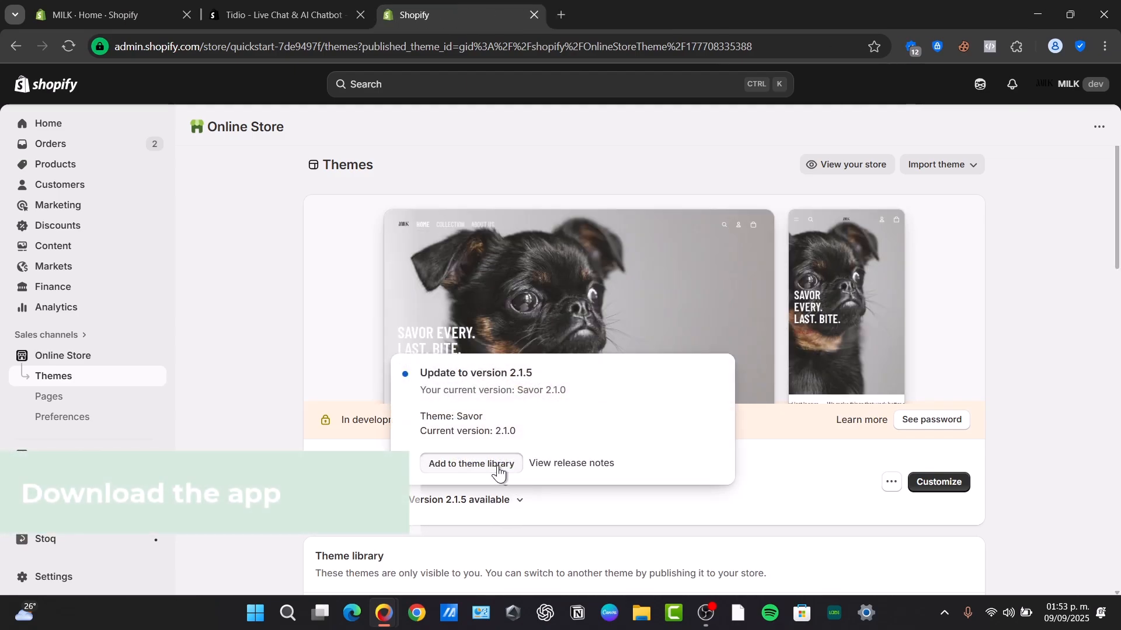
{"action": "left_click", "coordinate": [471, 464]}
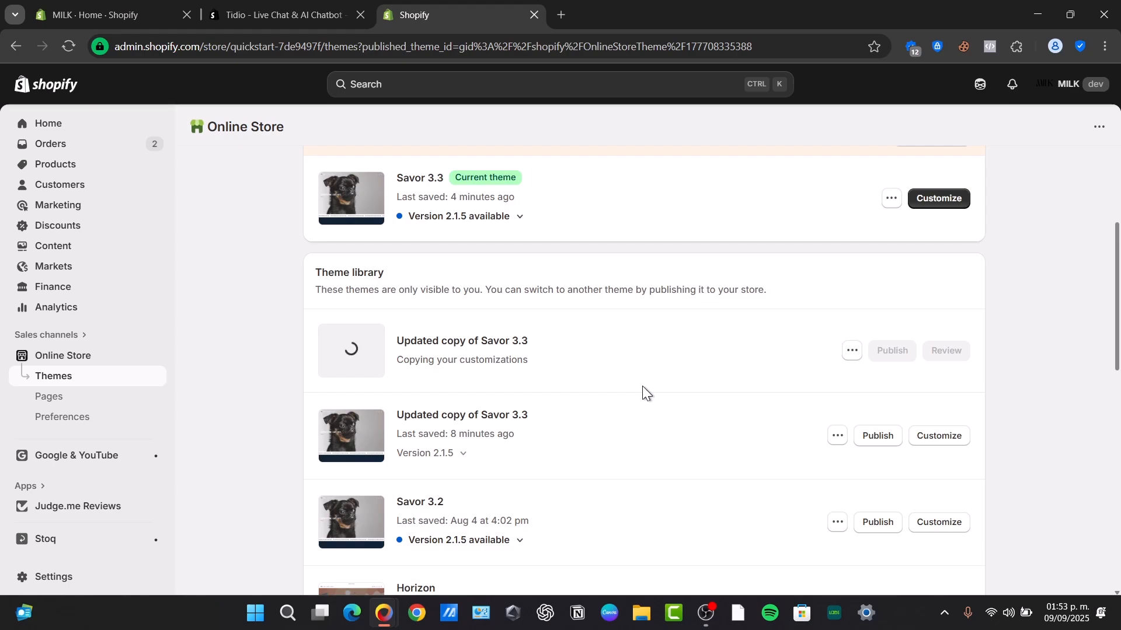
Publish the updated Savor 3.3 copy as the current theme and rename it Savor4.
{"action": "left_click", "coordinate": [876, 444]}
{"action": "left_click", "coordinate": [747, 456]}
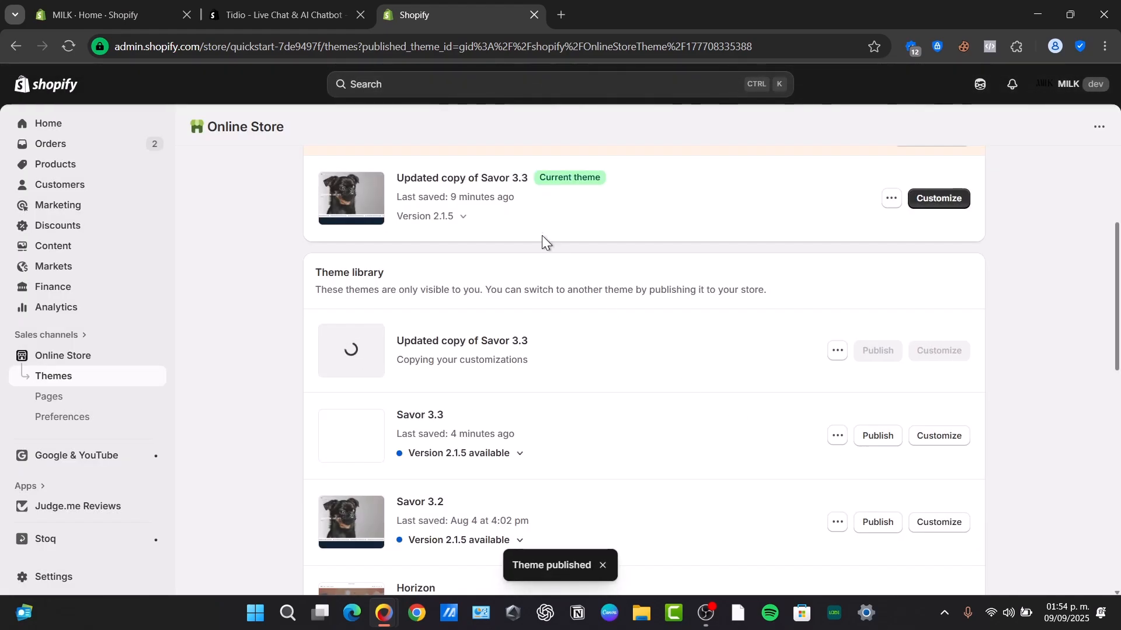
{"action": "left_click", "coordinate": [891, 198]}
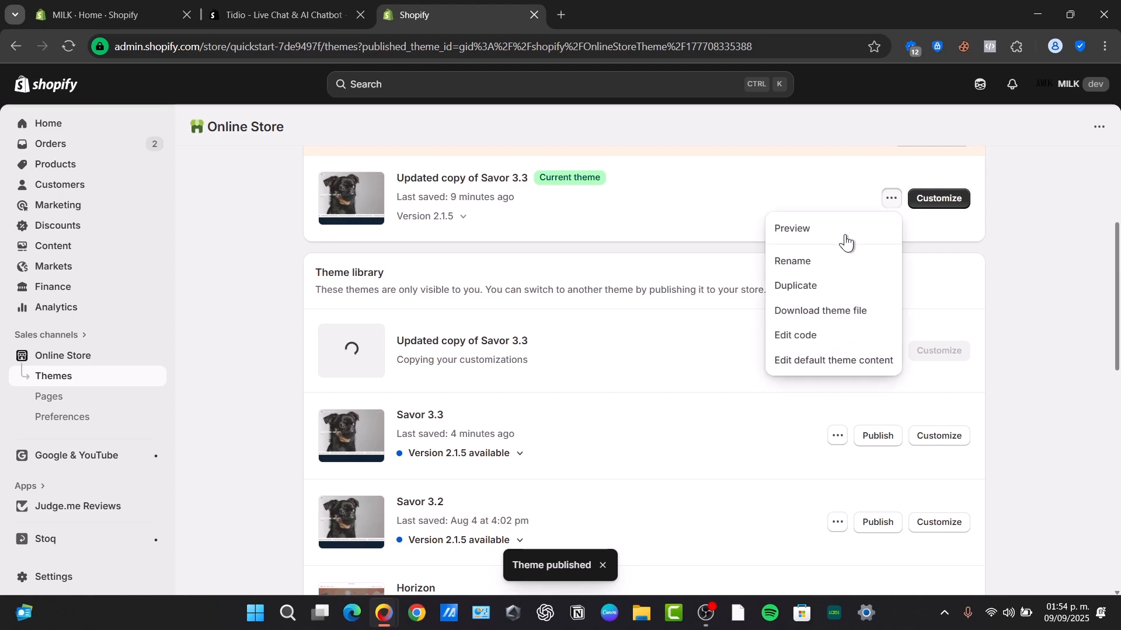
{"action": "left_click", "coordinate": [807, 264]}
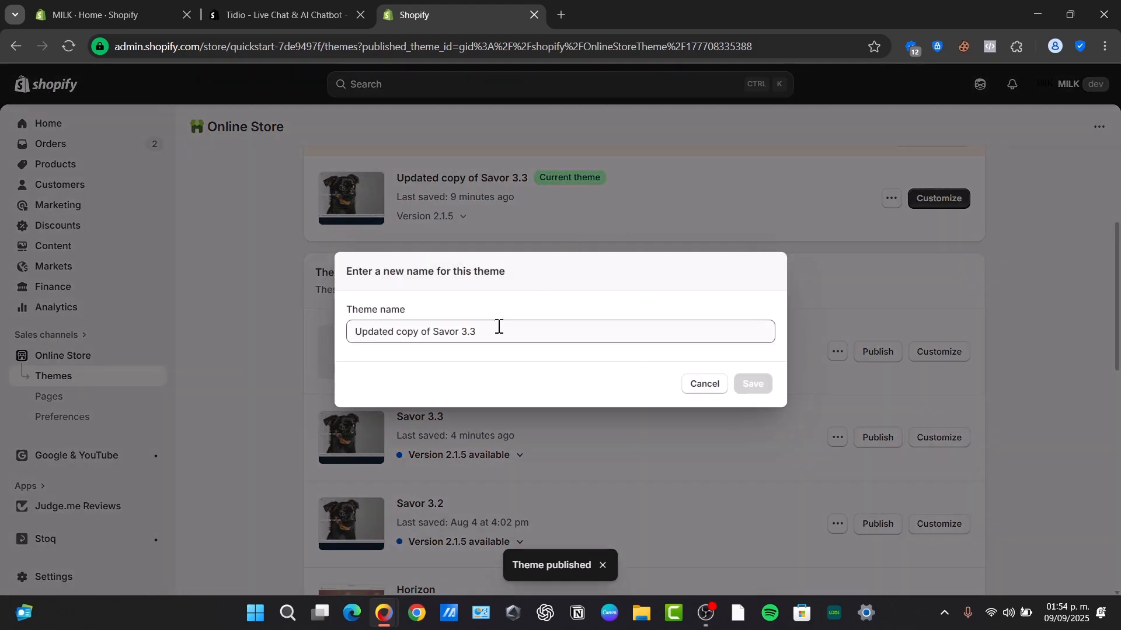
{"action": "left_click_drag", "start_coordinate": [497, 330], "coordinate": [397, 332]}
{"action": "type", "text": "Savor"}
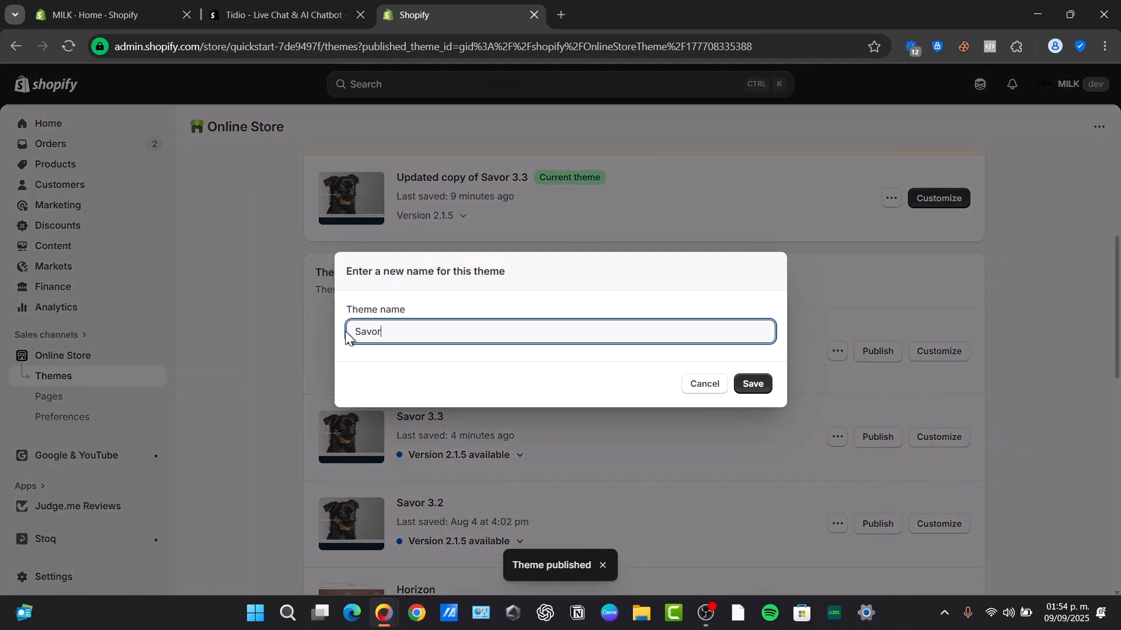
{"action": "type", "text": "4"}
{"action": "left_click", "coordinate": [757, 386]}
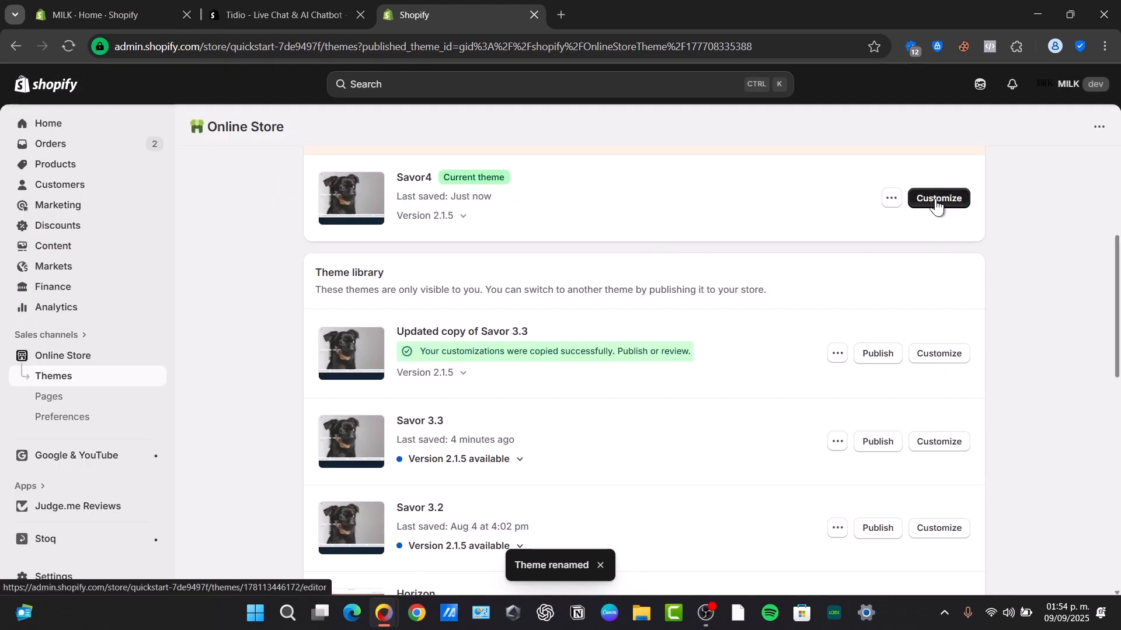
{"action": "left_click", "coordinate": [936, 199]}
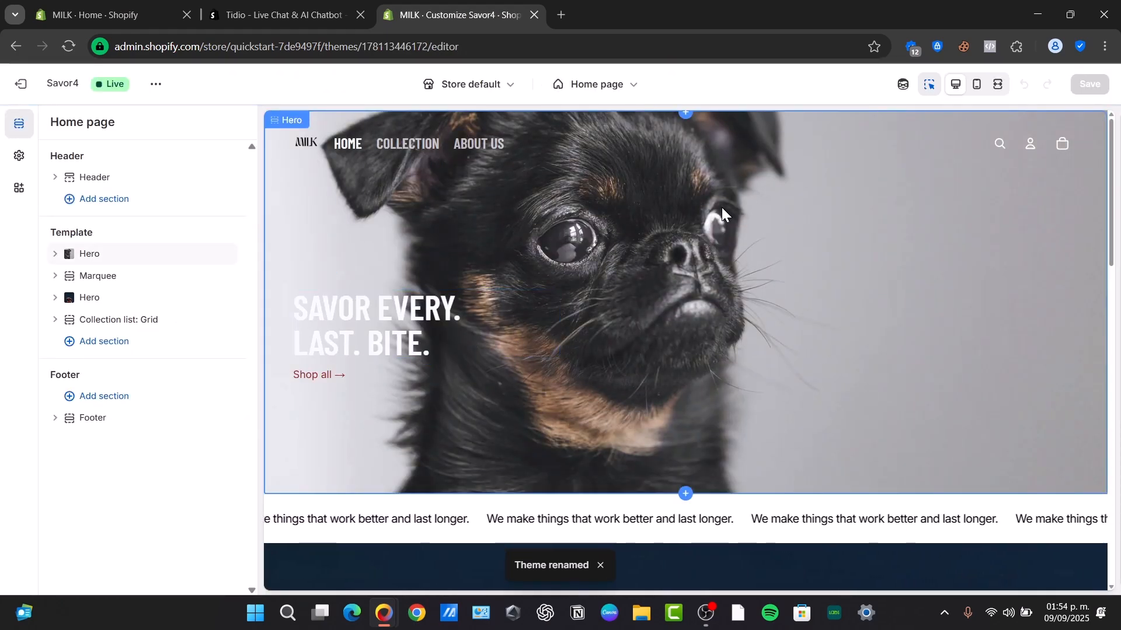
{"action": "left_click", "coordinate": [424, 147]}
{"action": "left_click", "coordinate": [420, 145]}
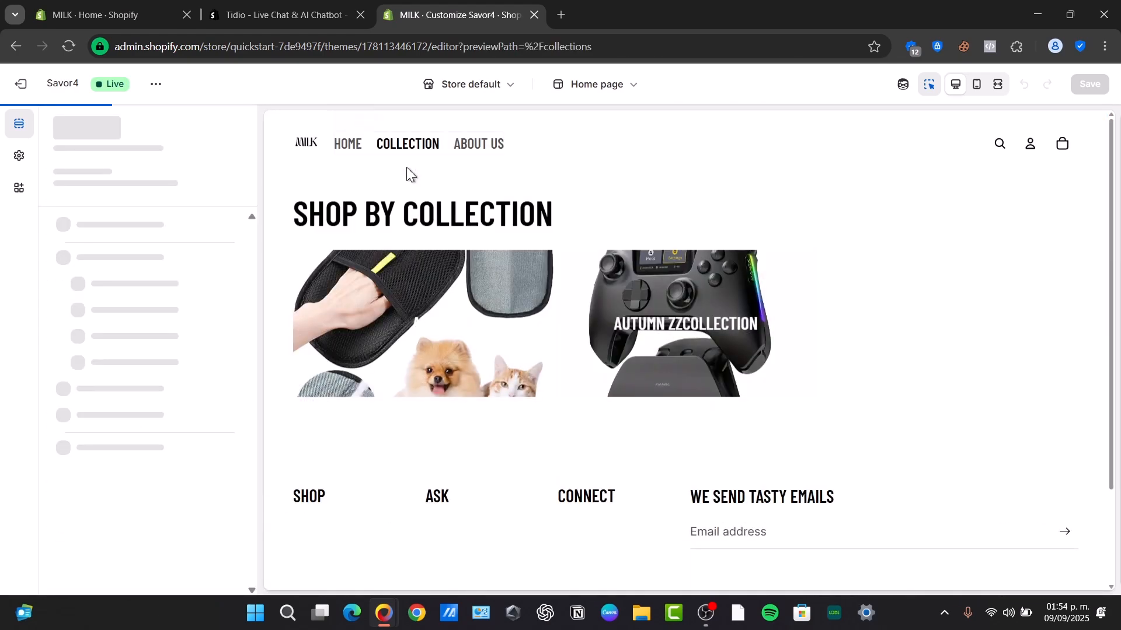
{"action": "left_click", "coordinate": [426, 333]}
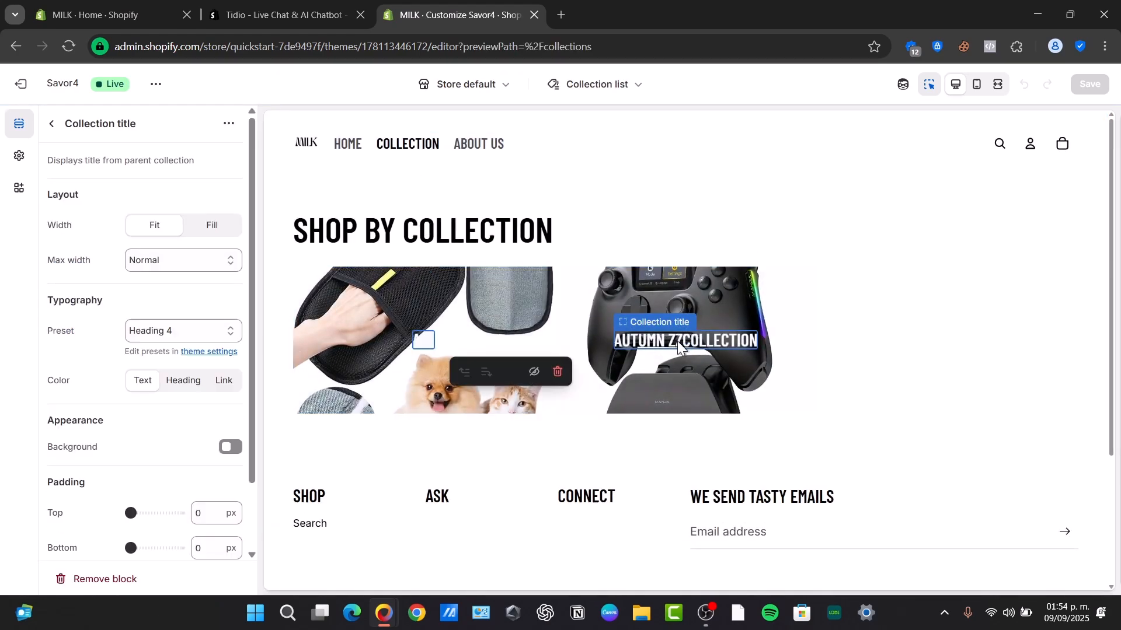
{"action": "left_click", "coordinate": [660, 367]}
{"action": "left_click", "coordinate": [660, 366]}
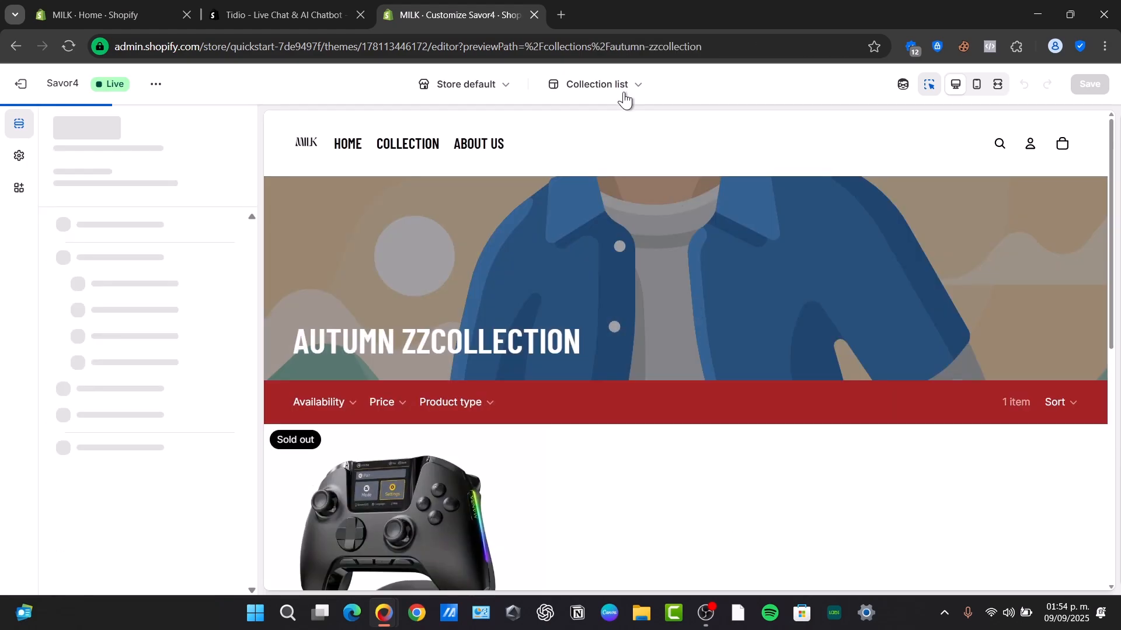
{"action": "scroll", "coordinate": [607, 253], "scroll_direction": "down", "scroll_amount": 5}
{"action": "left_click", "coordinate": [428, 219]}
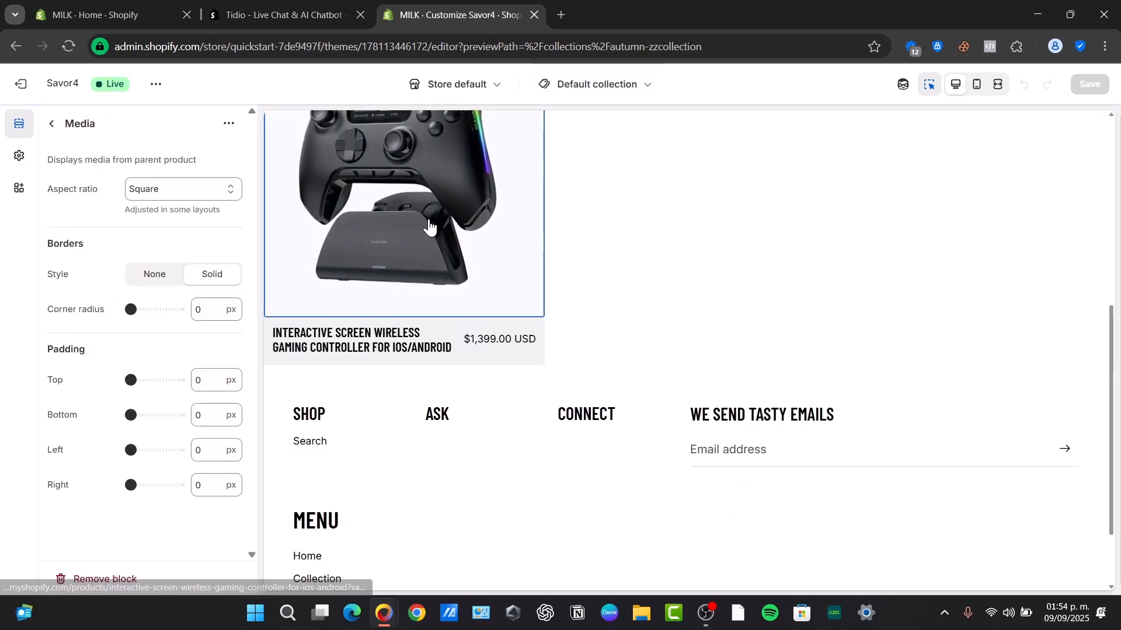
{"action": "scroll", "coordinate": [450, 303], "scroll_direction": "up", "scroll_amount": 1}
{"action": "left_click", "coordinate": [437, 345]}
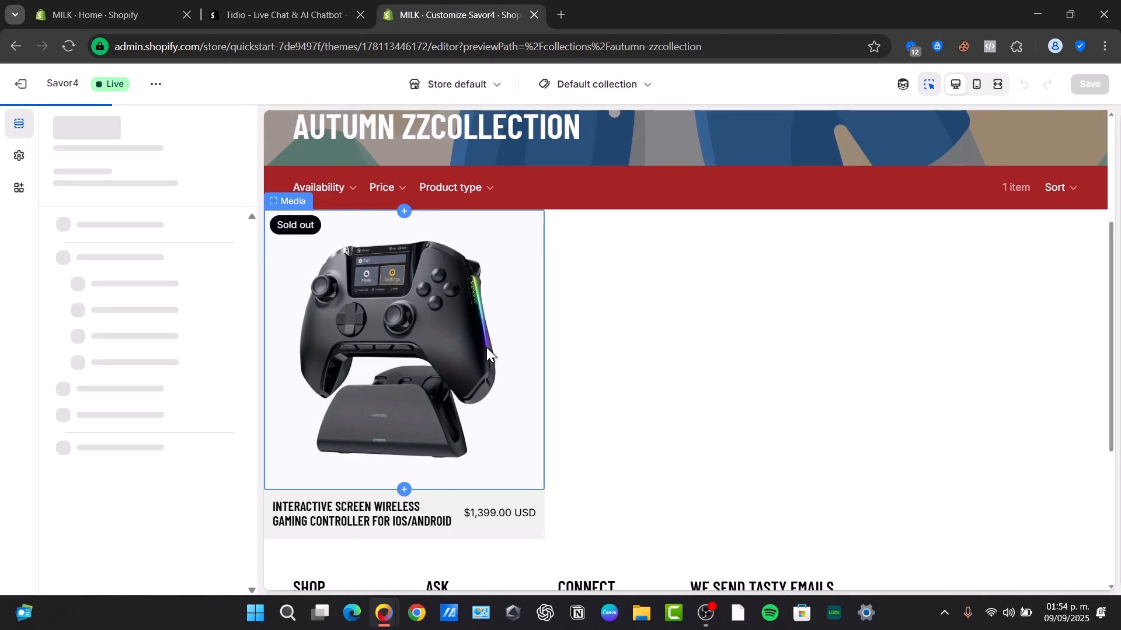
{"action": "scroll", "coordinate": [867, 377], "scroll_direction": "down", "scroll_amount": 5}
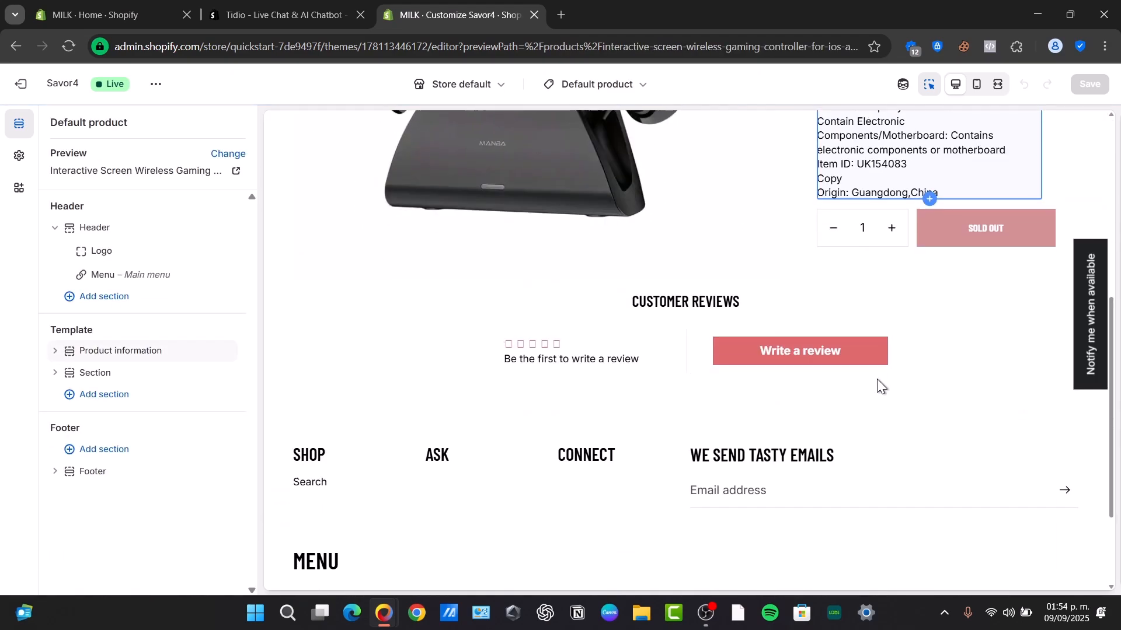
{"action": "scroll", "coordinate": [916, 304], "scroll_direction": "up", "scroll_amount": 3}
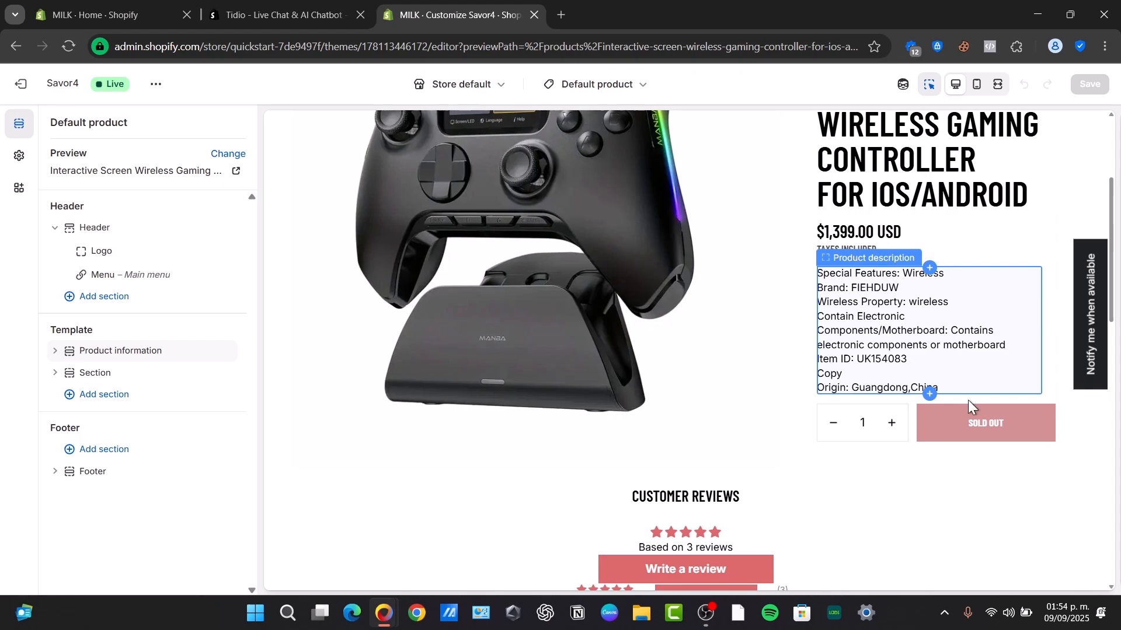
{"action": "left_click", "coordinate": [19, 84]}
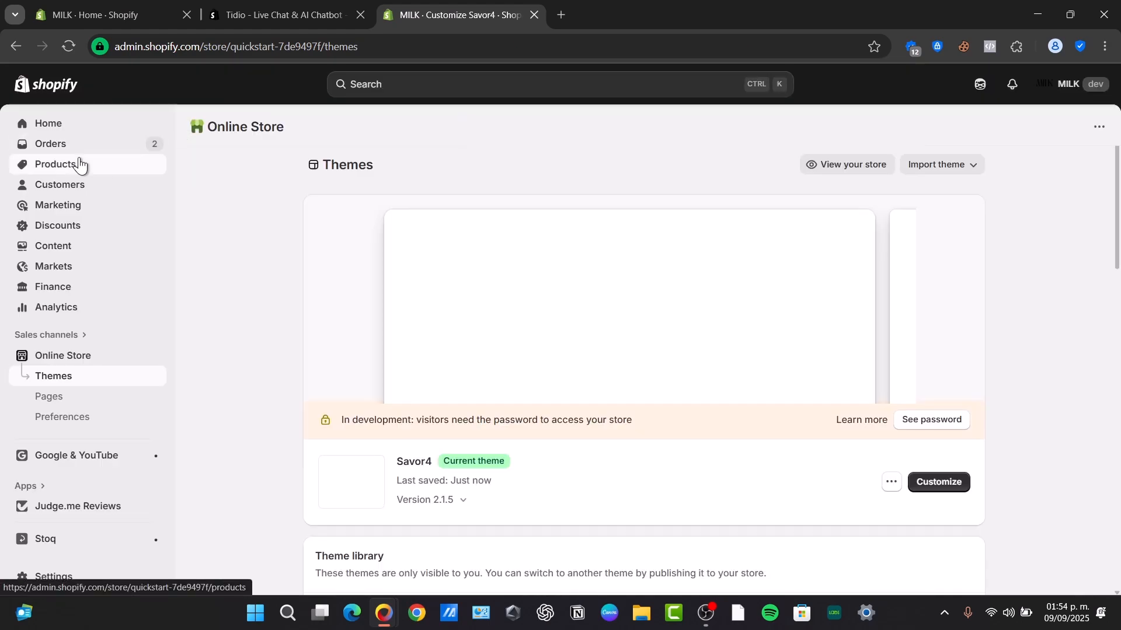
Open Dog Cooling Bandana Collar Scarf from Products and look over its Color and Size variants.
{"action": "left_click", "coordinate": [80, 161]}
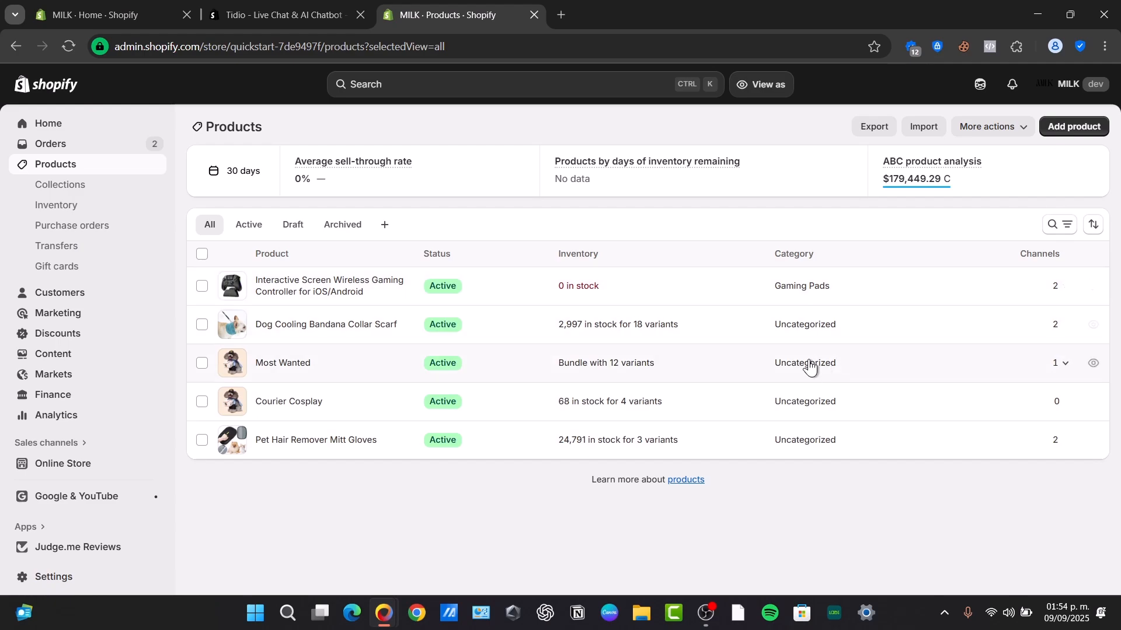
{"action": "left_click", "coordinate": [323, 336]}
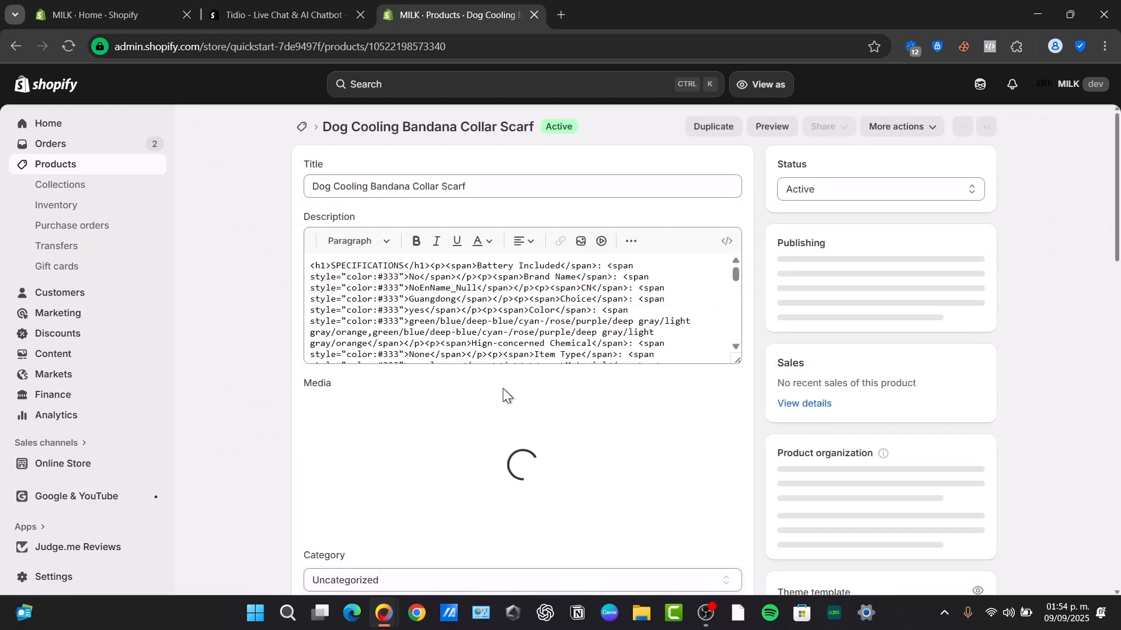
{"action": "scroll", "coordinate": [504, 387], "scroll_direction": "down", "scroll_amount": 6}
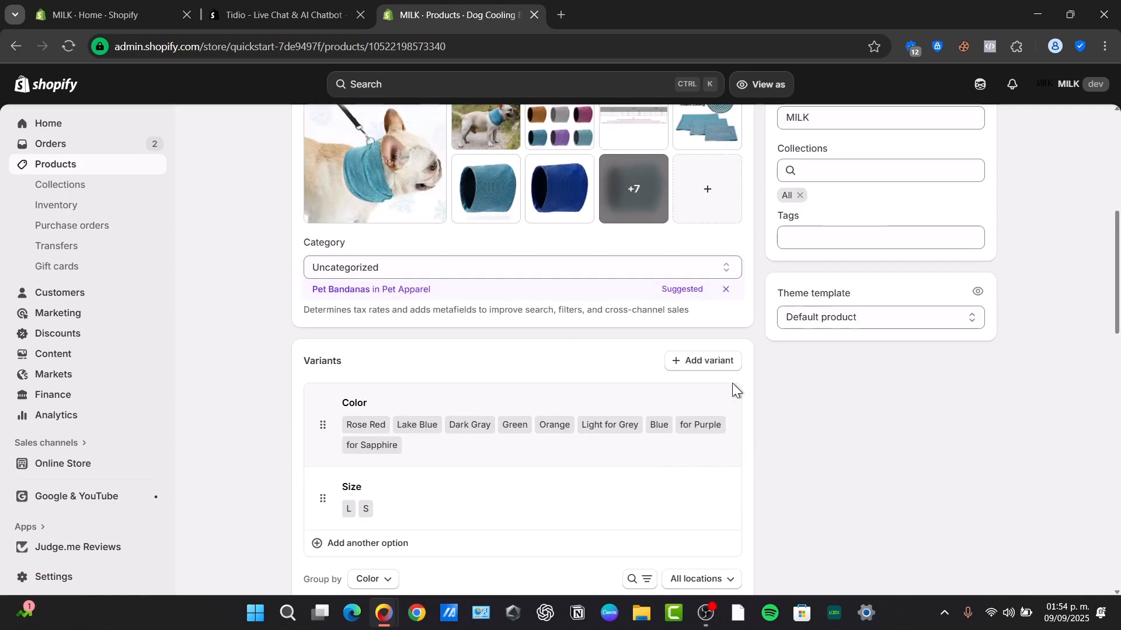
{"action": "scroll", "coordinate": [779, 397], "scroll_direction": "up", "scroll_amount": 6}
Preview the bandana's storefront page ($4.00 USD), hide the preview bar, then return to admin Home.
{"action": "left_click", "coordinate": [770, 128]}
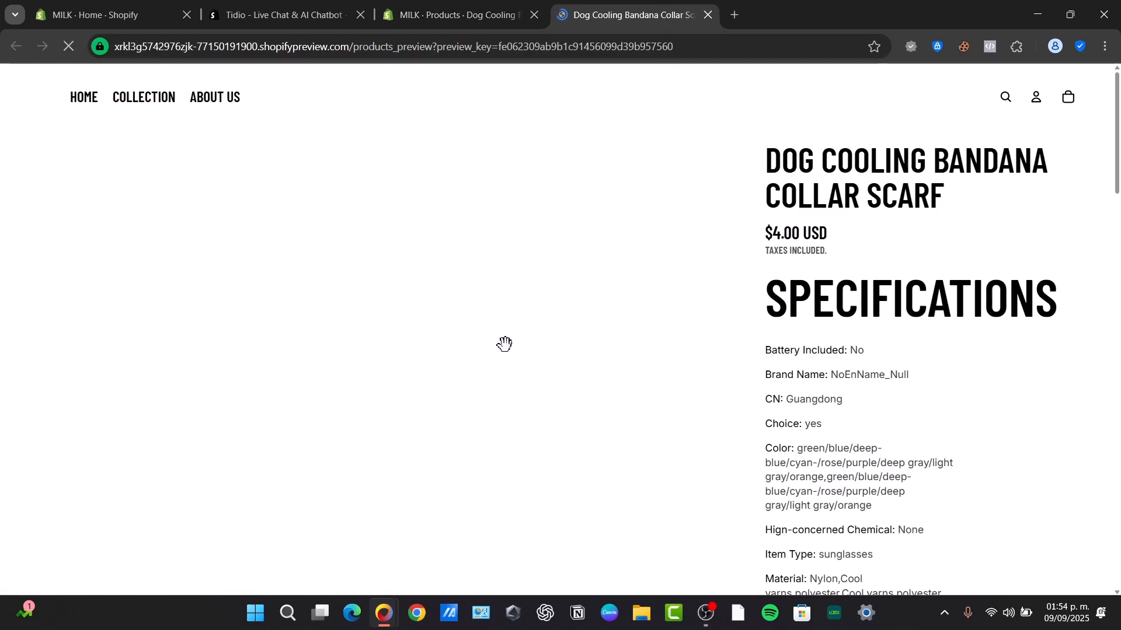
{"action": "scroll", "coordinate": [906, 399], "scroll_direction": "down", "scroll_amount": 3}
{"action": "scroll", "coordinate": [906, 401], "scroll_direction": "down", "scroll_amount": 3}
{"action": "scroll", "coordinate": [902, 401], "scroll_direction": "up", "scroll_amount": 3}
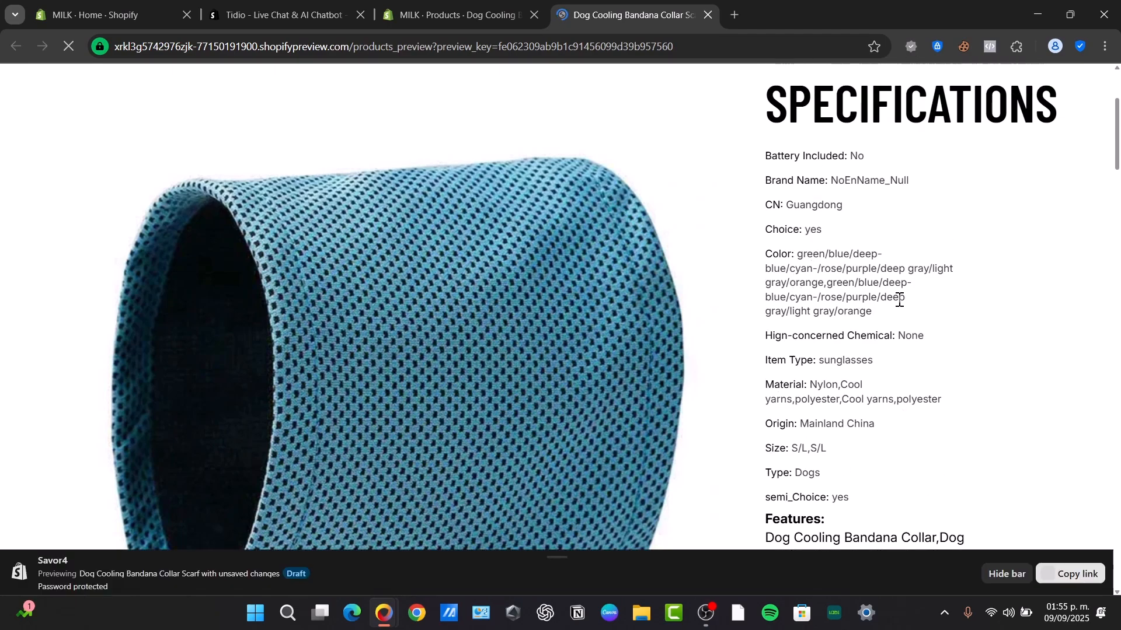
{"action": "scroll", "coordinate": [893, 297], "scroll_direction": "down", "scroll_amount": 15}
{"action": "scroll", "coordinate": [909, 317], "scroll_direction": "up", "scroll_amount": 12}
{"action": "scroll", "coordinate": [908, 362], "scroll_direction": "up", "scroll_amount": 6}
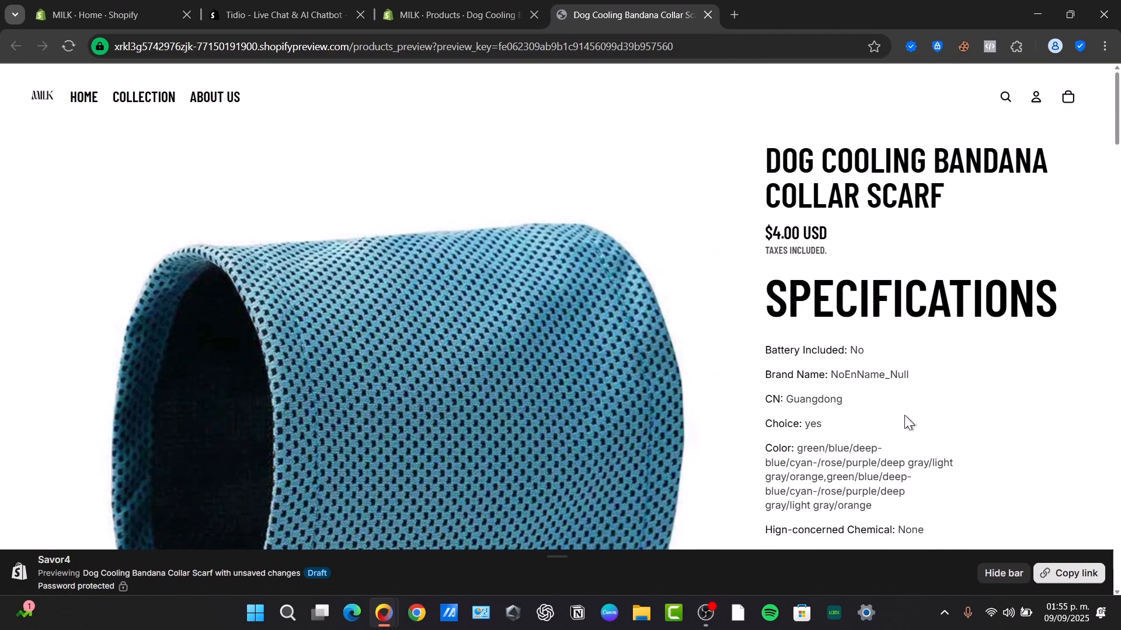
{"action": "left_click", "coordinate": [1016, 583]}
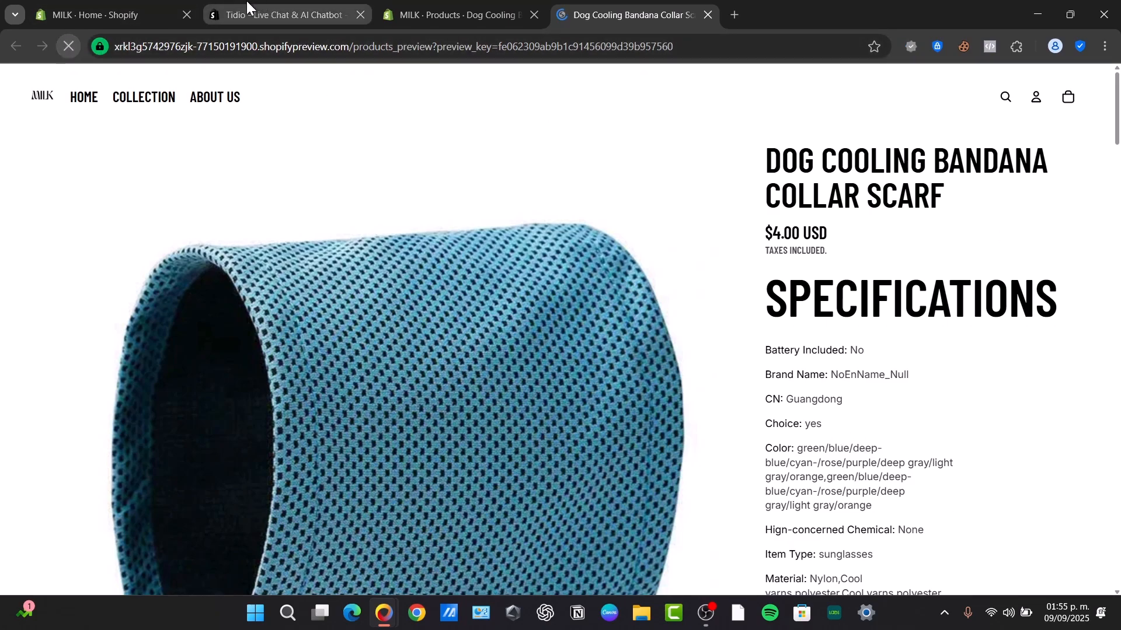
{"action": "left_click", "coordinate": [158, 6]}
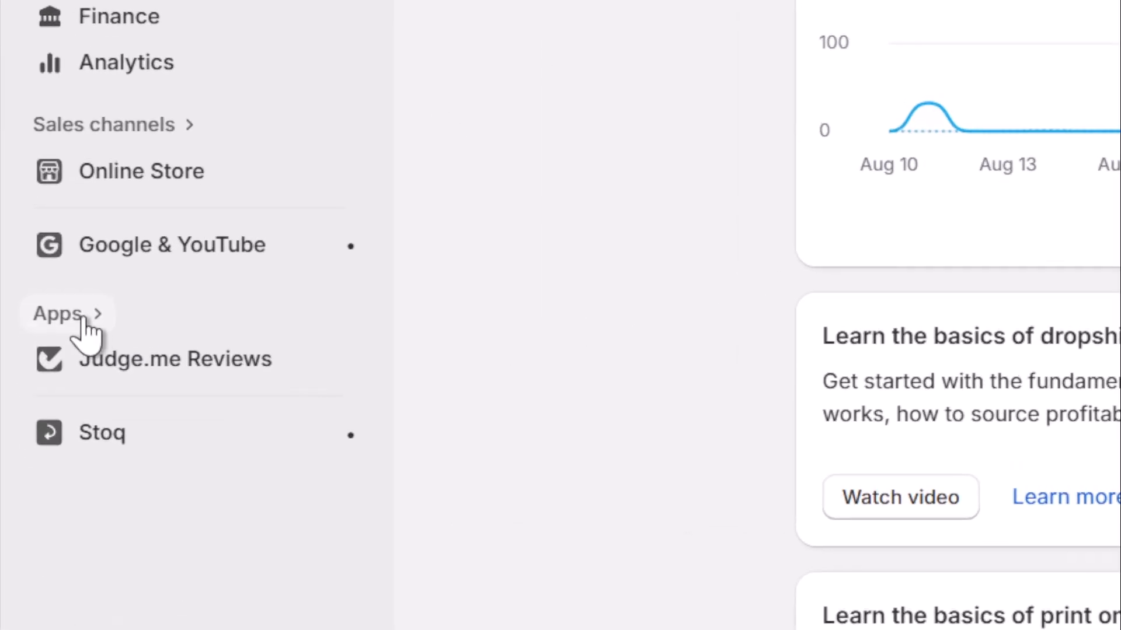
Search the Shopify App Store for 'color swatch' from the admin Apps search.
{"action": "left_click", "coordinate": [83, 318]}
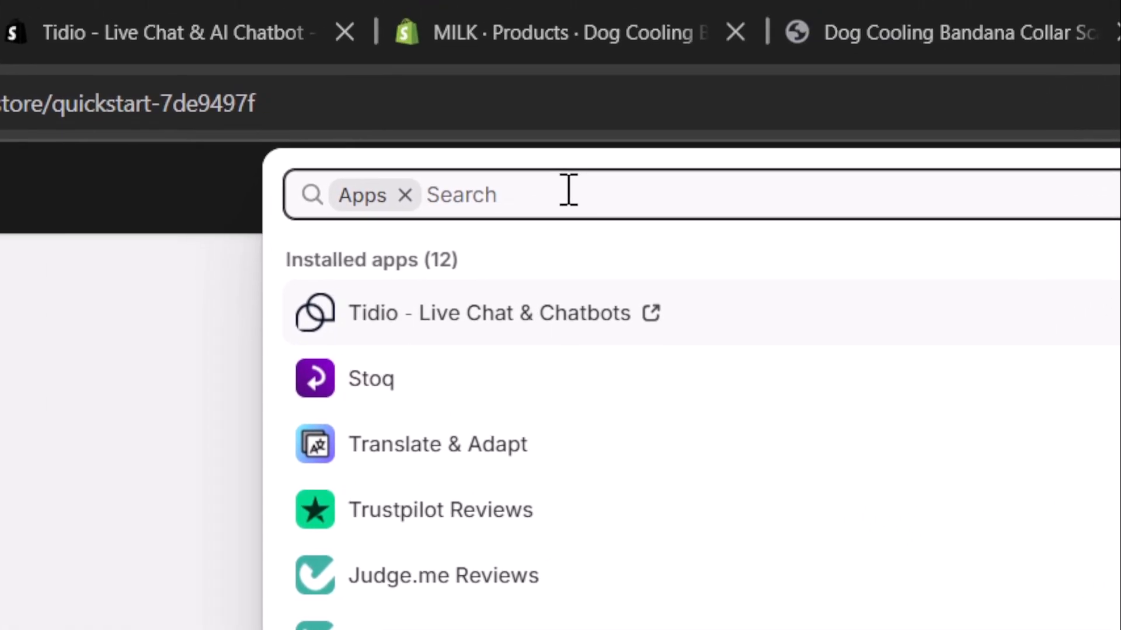
{"action": "type", "text": "color swatch"}
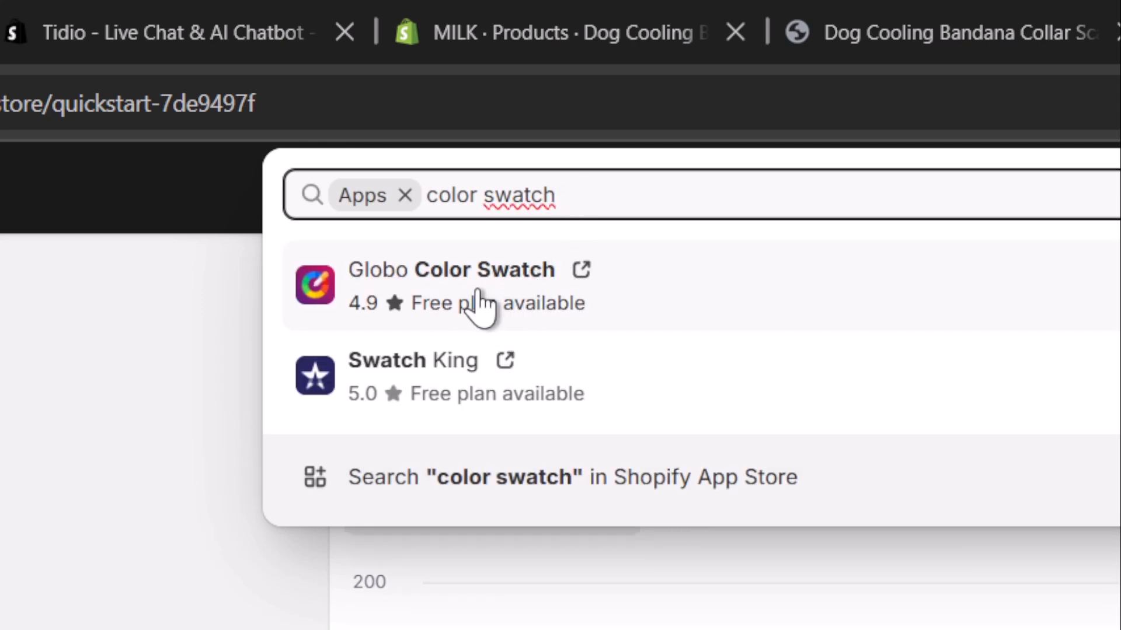
{"action": "left_click", "coordinate": [627, 493]}
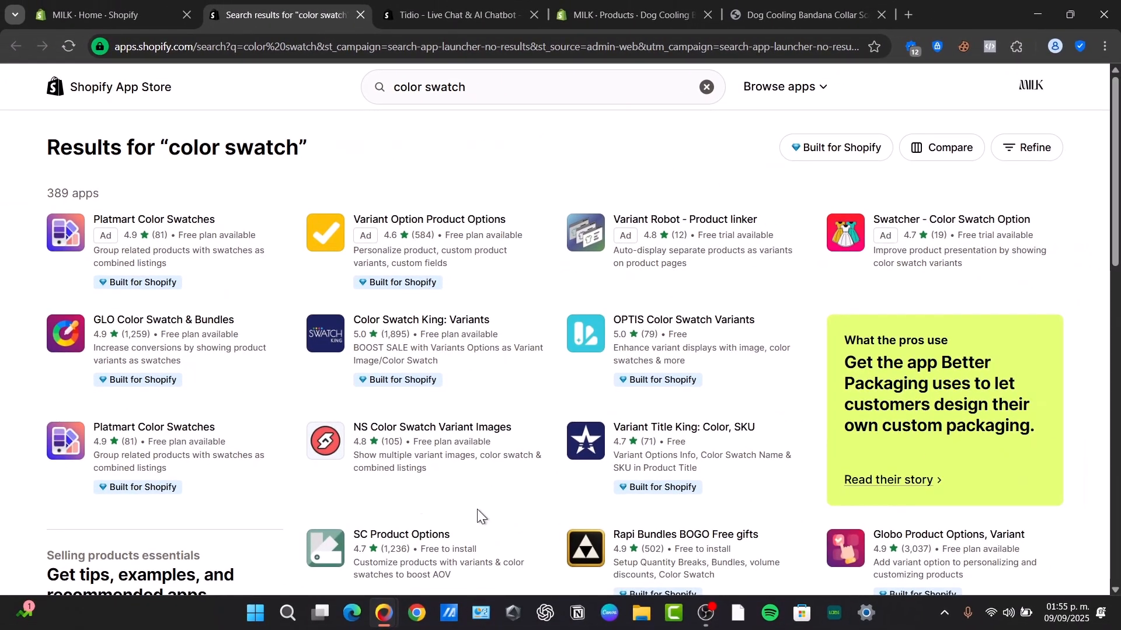
Open the GLO Color Swatch & Bundles listing, note its free plan, and start installing it.
{"action": "scroll", "coordinate": [688, 282], "scroll_direction": "down", "scroll_amount": 5}
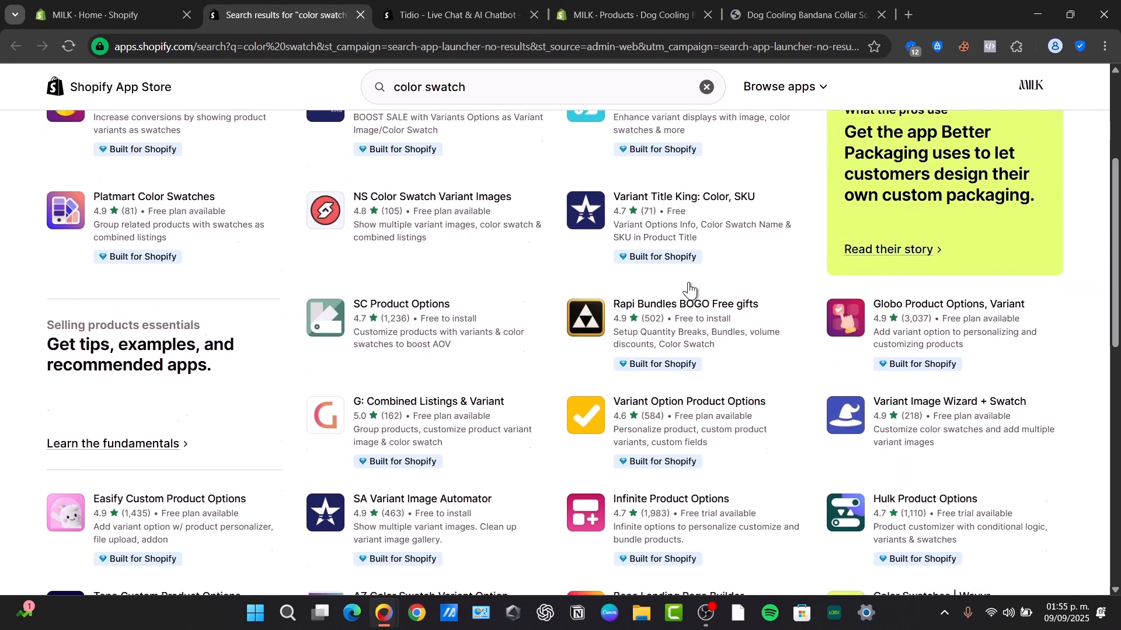
{"action": "scroll", "coordinate": [689, 286], "scroll_direction": "down", "scroll_amount": 3}
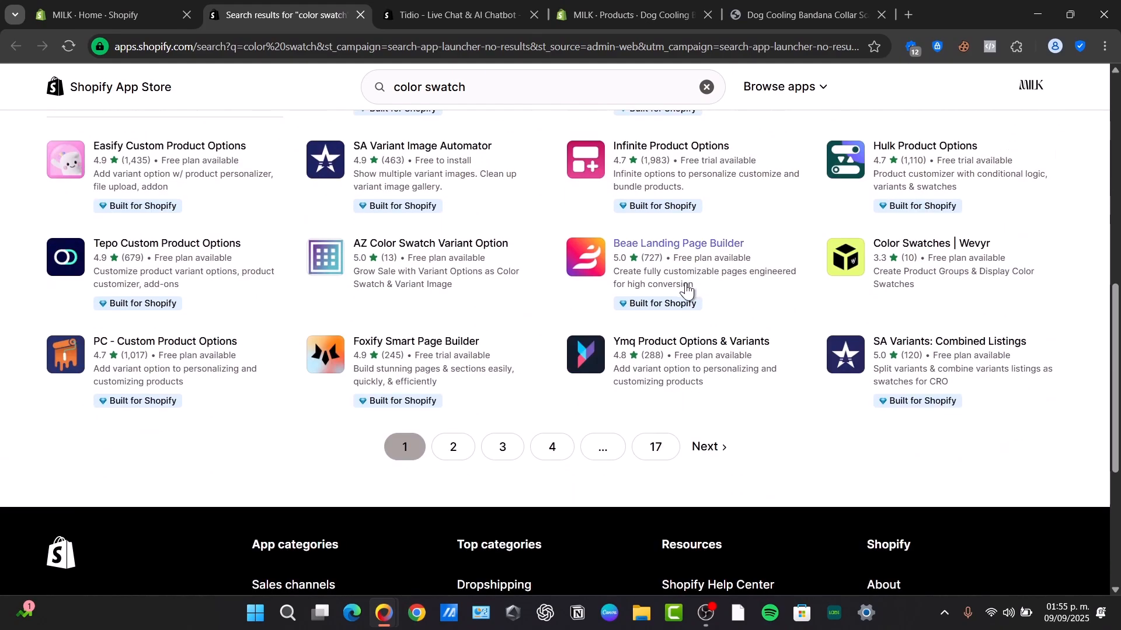
{"action": "scroll", "coordinate": [685, 292], "scroll_direction": "up", "scroll_amount": 10}
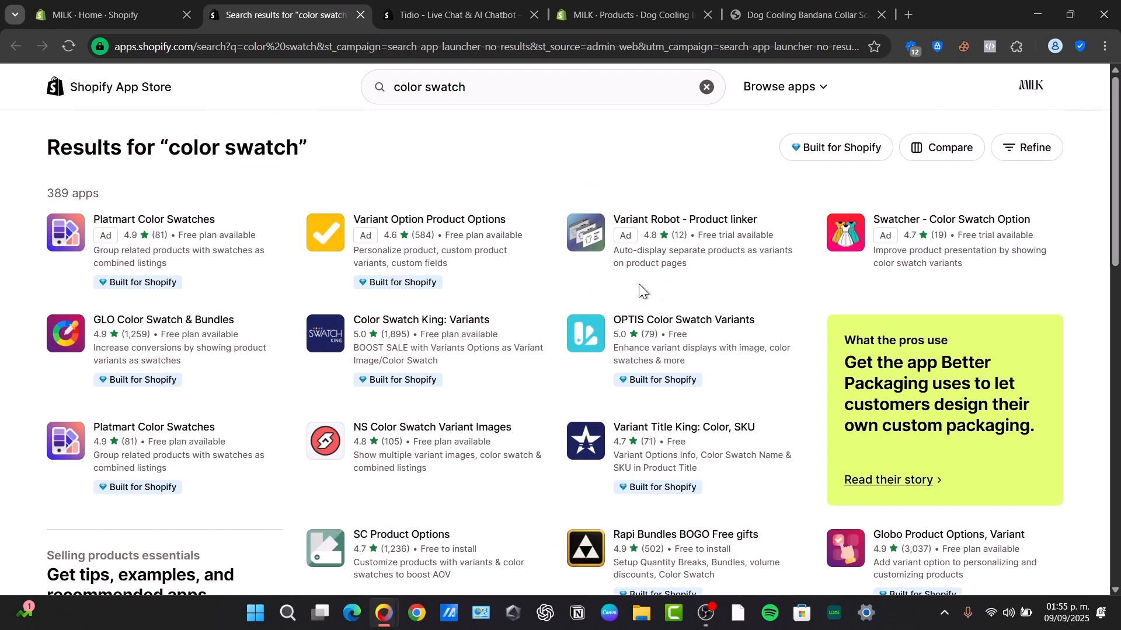
{"action": "left_click", "coordinate": [159, 327]}
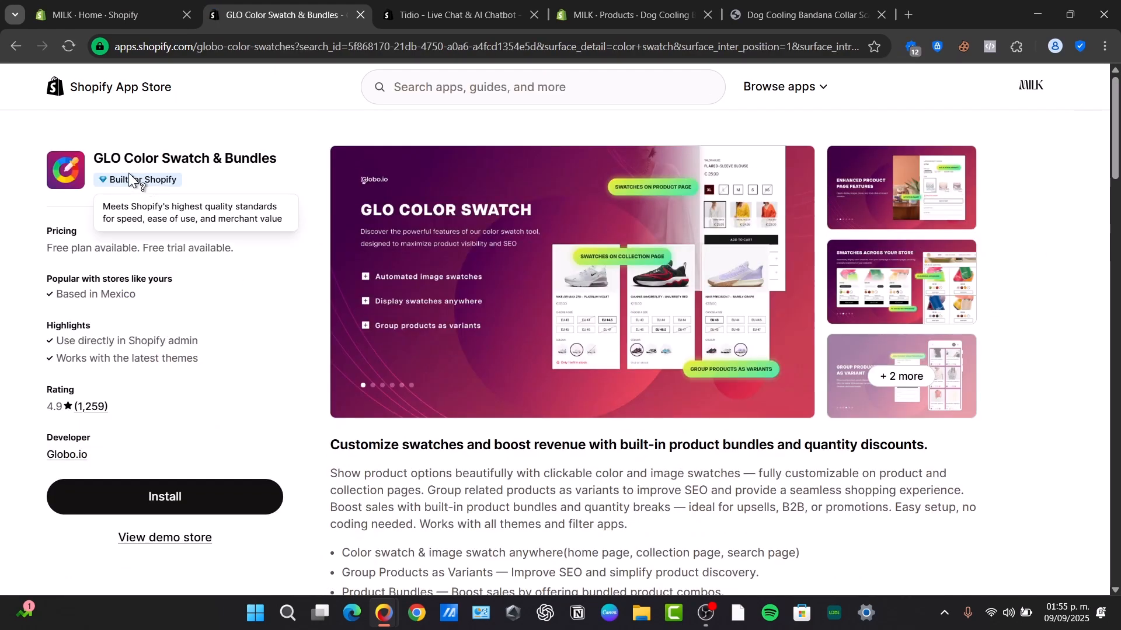
{"action": "left_click_drag", "start_coordinate": [57, 248], "coordinate": [113, 251]}
{"action": "left_click", "coordinate": [191, 499]}
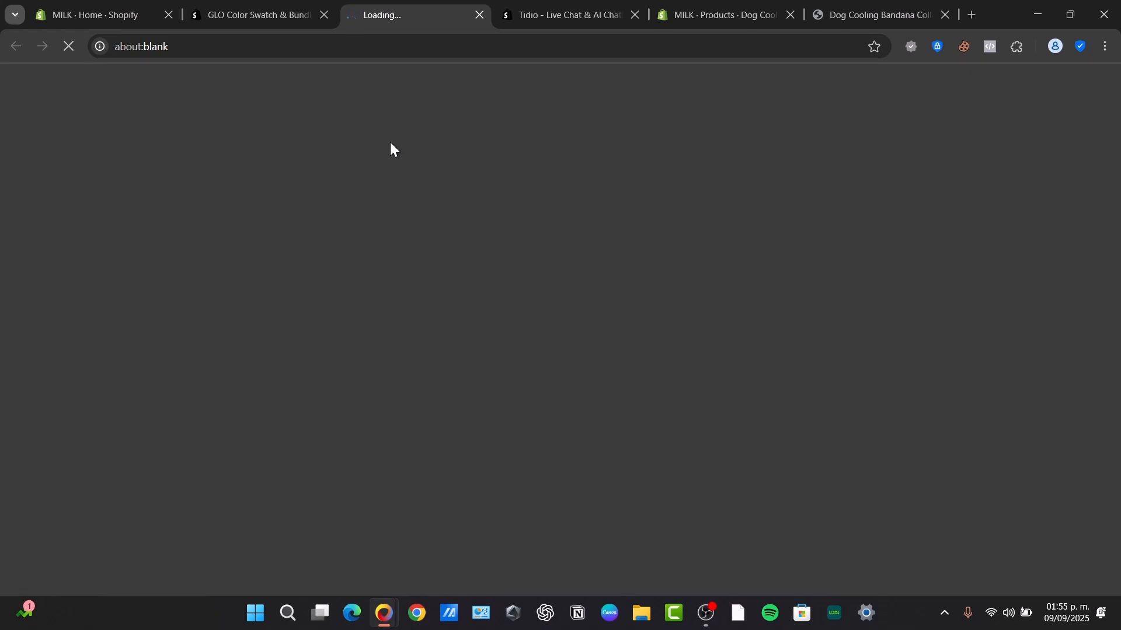
Close leftover Tidio and storefront tabs, approve the app install, and continue on the FREE plan.
{"action": "left_click", "coordinate": [635, 14]}
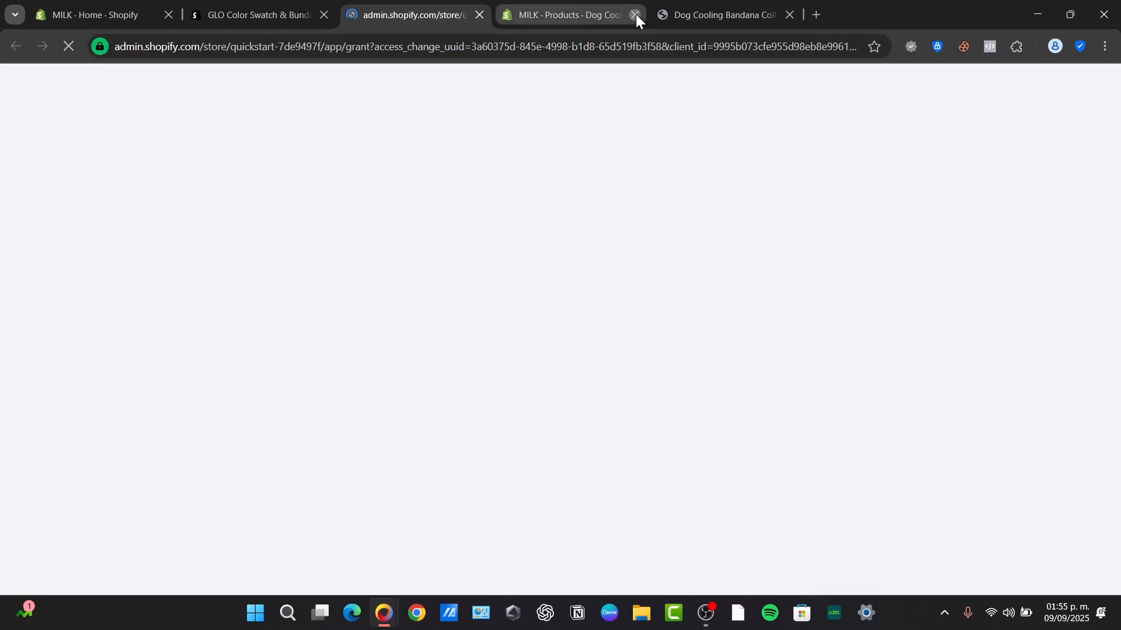
{"action": "left_click", "coordinate": [635, 12]}
{"action": "left_click", "coordinate": [635, 12]}
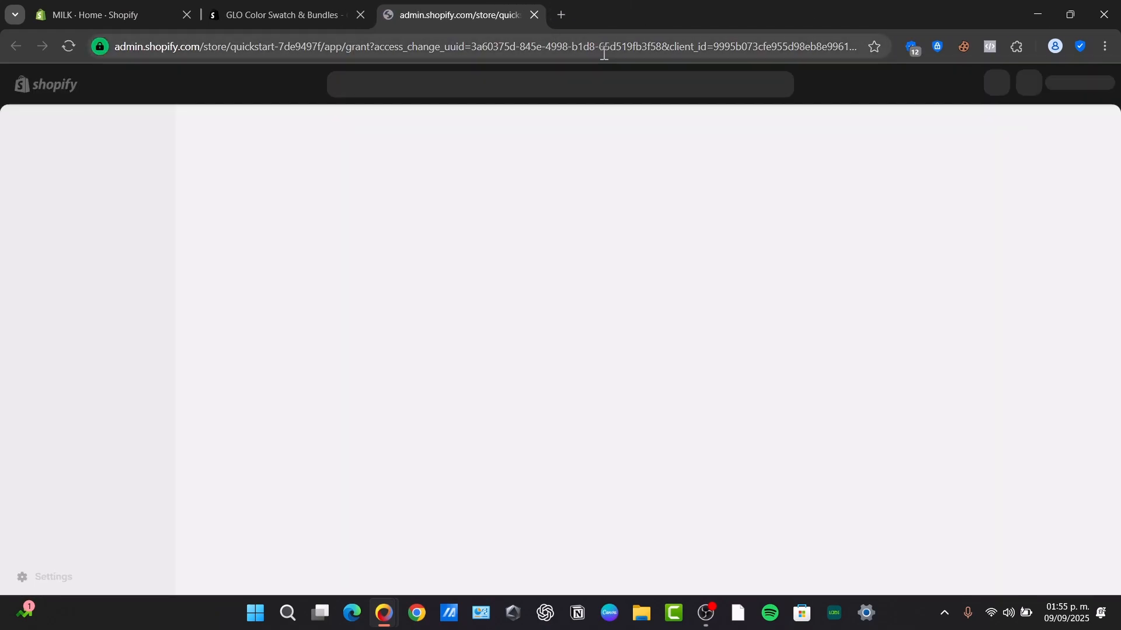
{"action": "left_click", "coordinate": [834, 411]}
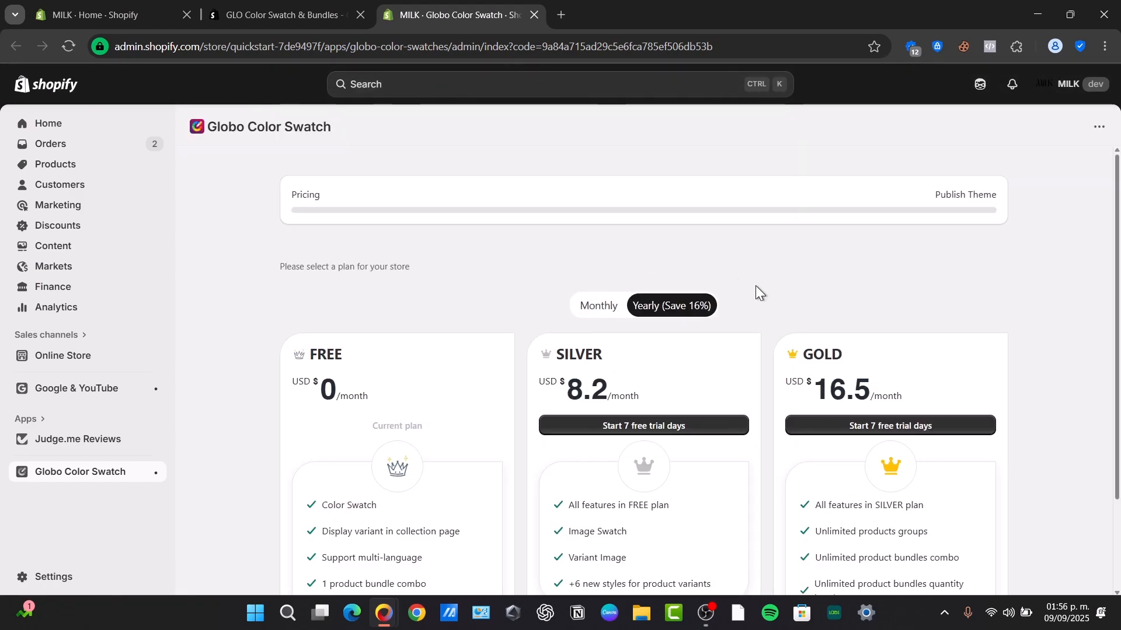
{"action": "scroll", "coordinate": [734, 296], "scroll_direction": "down", "scroll_amount": 2}
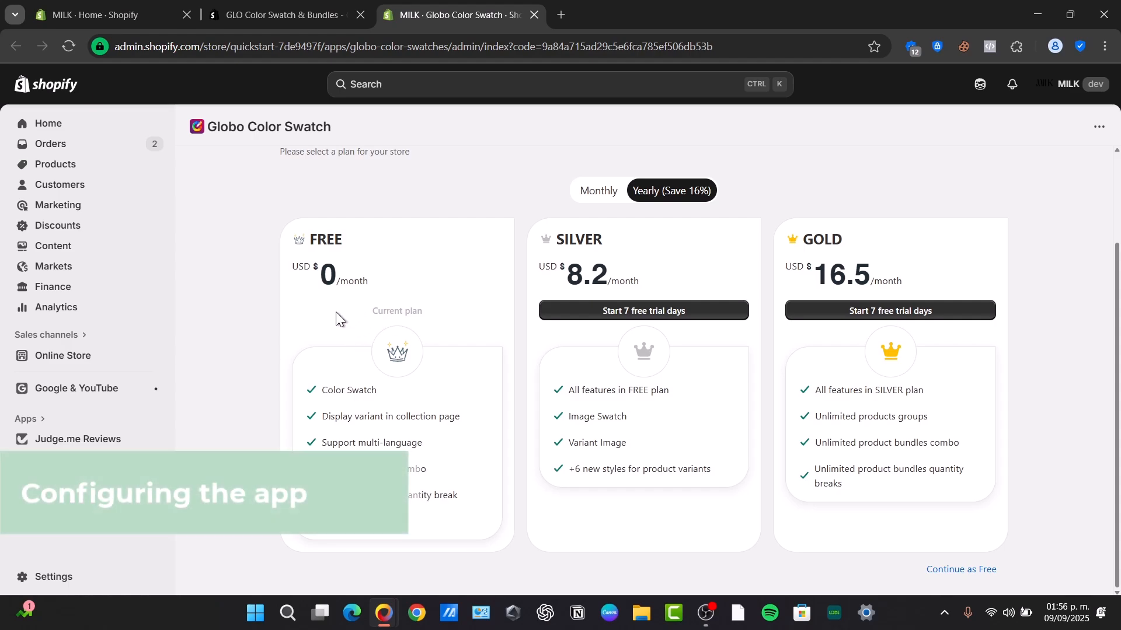
{"action": "left_click", "coordinate": [973, 571]}
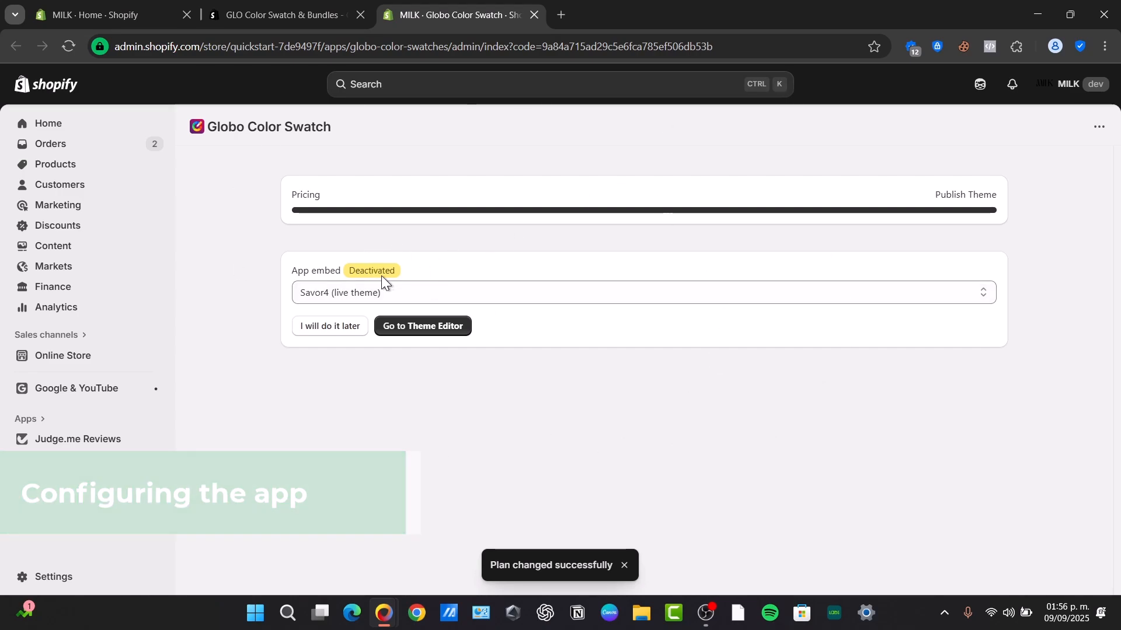
Target Savor4 (live theme), enable the Globo Color Swatch app embed in the editor, and save.
{"action": "left_click_drag", "start_coordinate": [293, 272], "coordinate": [345, 269]}
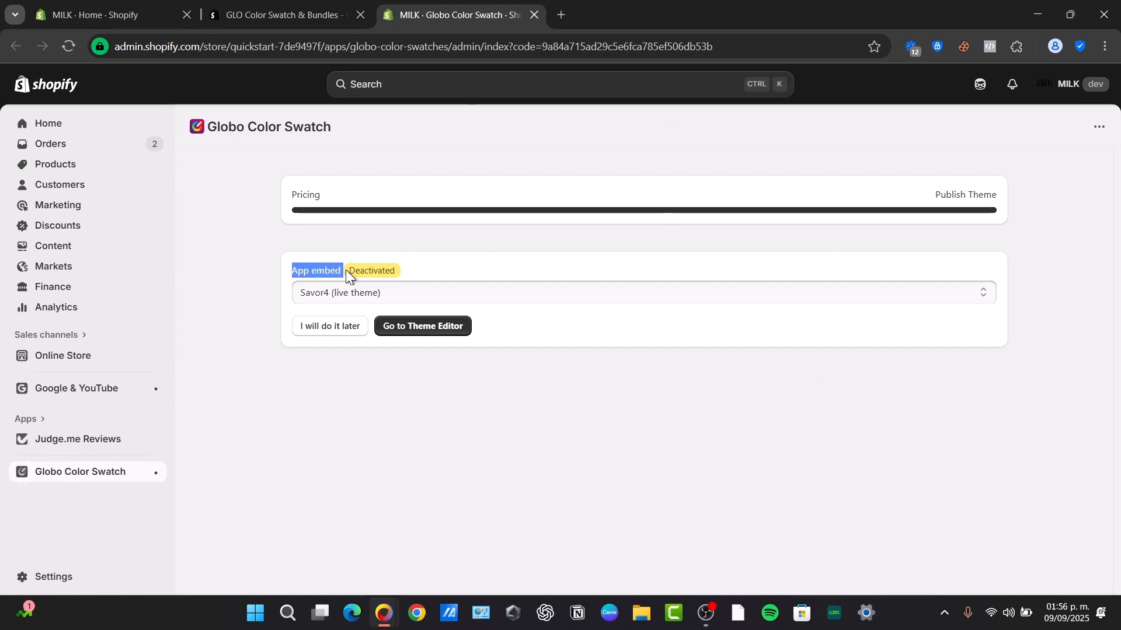
{"action": "left_click", "coordinate": [344, 293]}
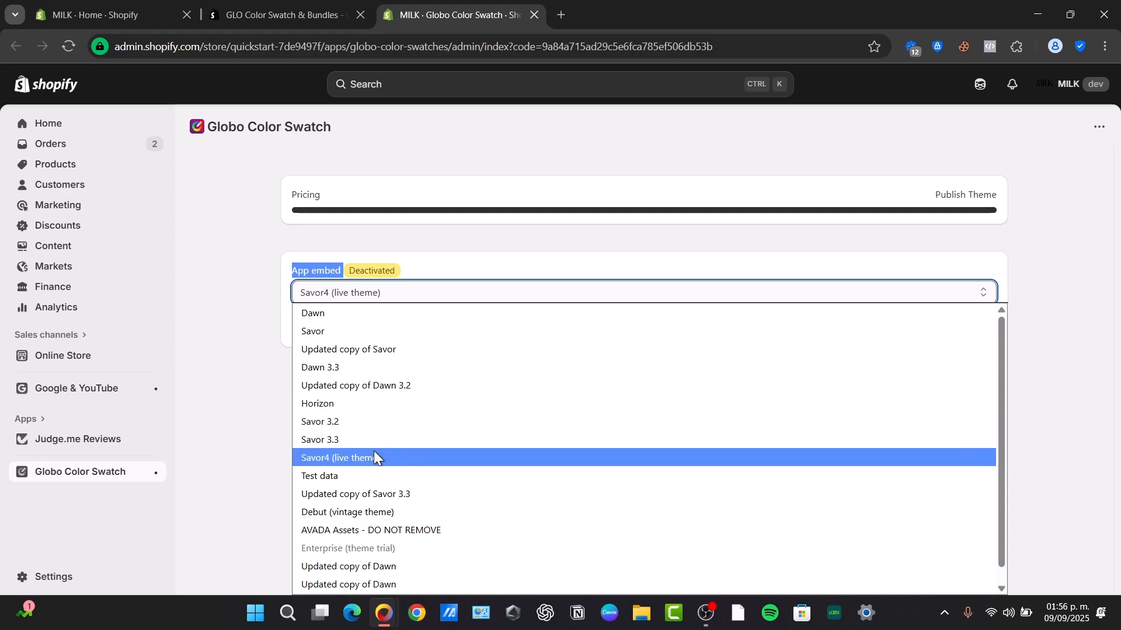
{"action": "left_click", "coordinate": [403, 460]}
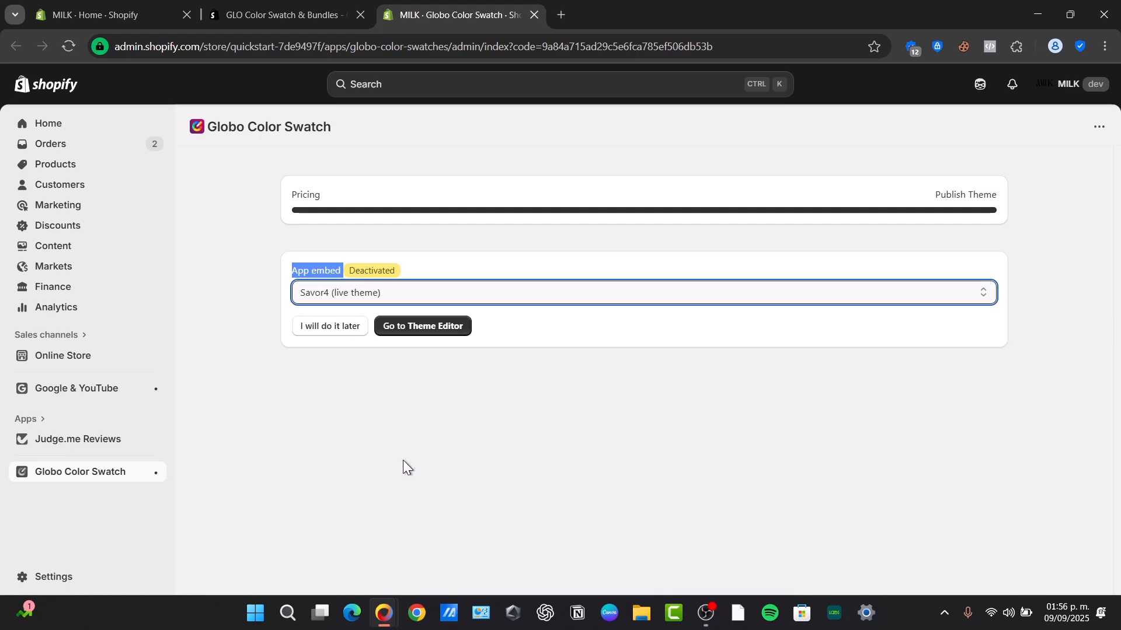
{"action": "left_click", "coordinate": [403, 327]}
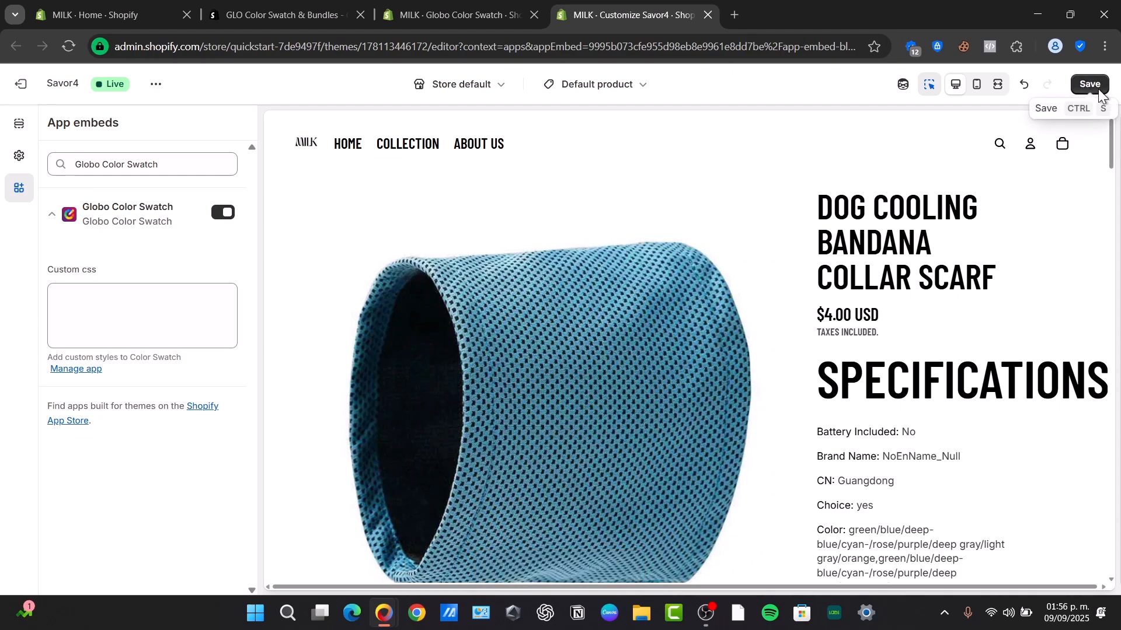
{"action": "left_click", "coordinate": [1089, 84]}
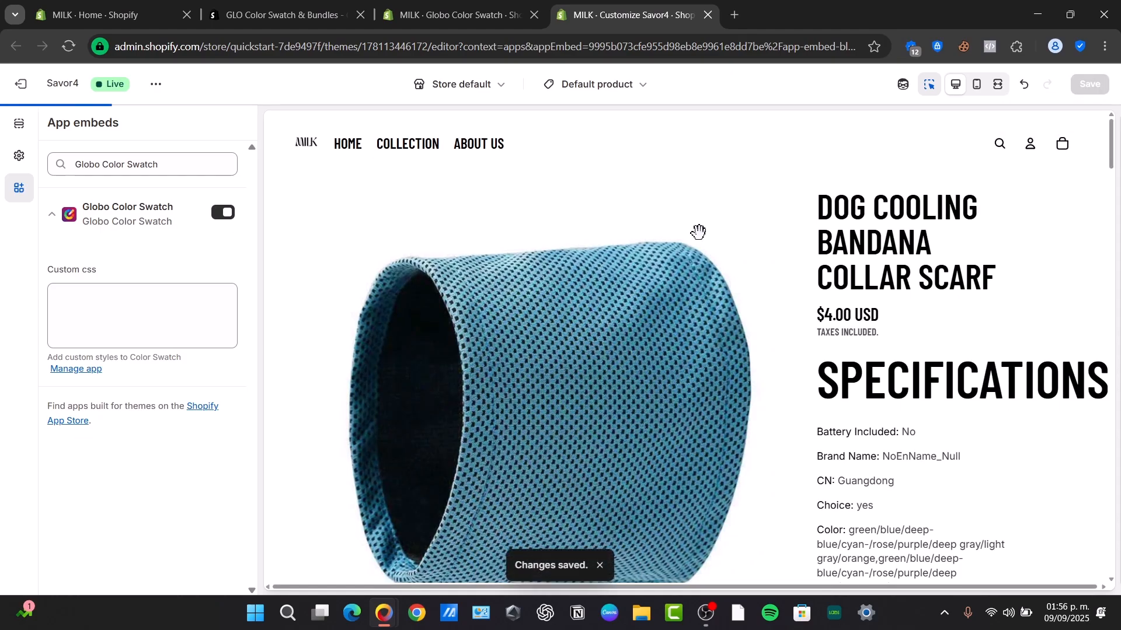
{"action": "scroll", "coordinate": [813, 296], "scroll_direction": "down", "scroll_amount": 4}
{"action": "scroll", "coordinate": [813, 301], "scroll_direction": "up", "scroll_amount": 4}
On the Globo Color Swatch page, mark Global setting done and review the global swatch settings.
{"action": "left_click", "coordinate": [438, 3]}
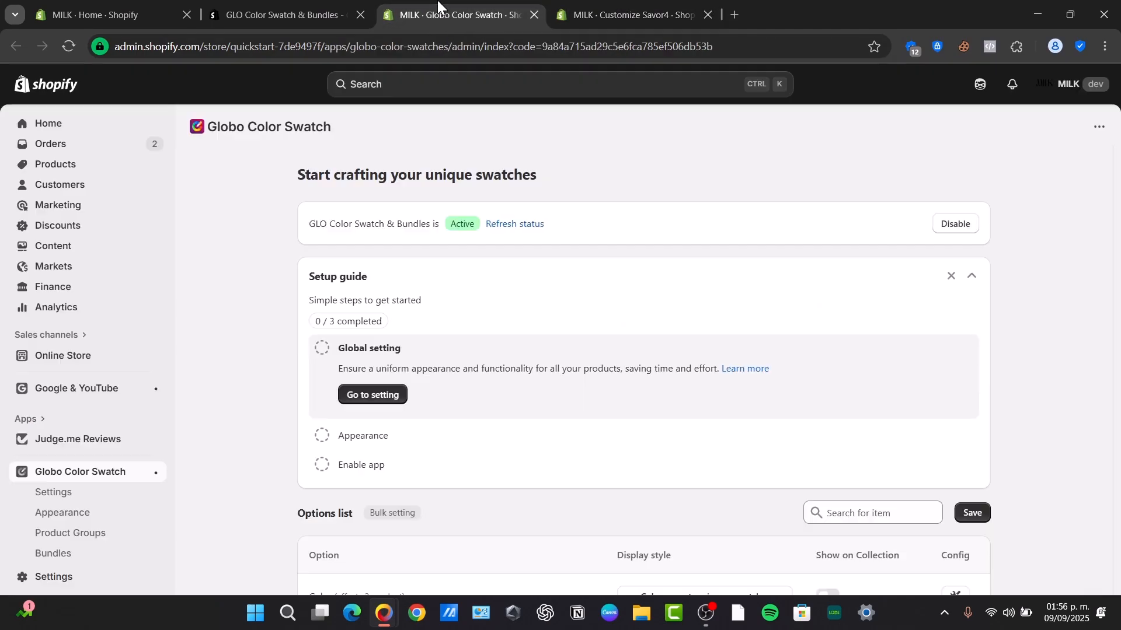
{"action": "left_click", "coordinate": [321, 351]}
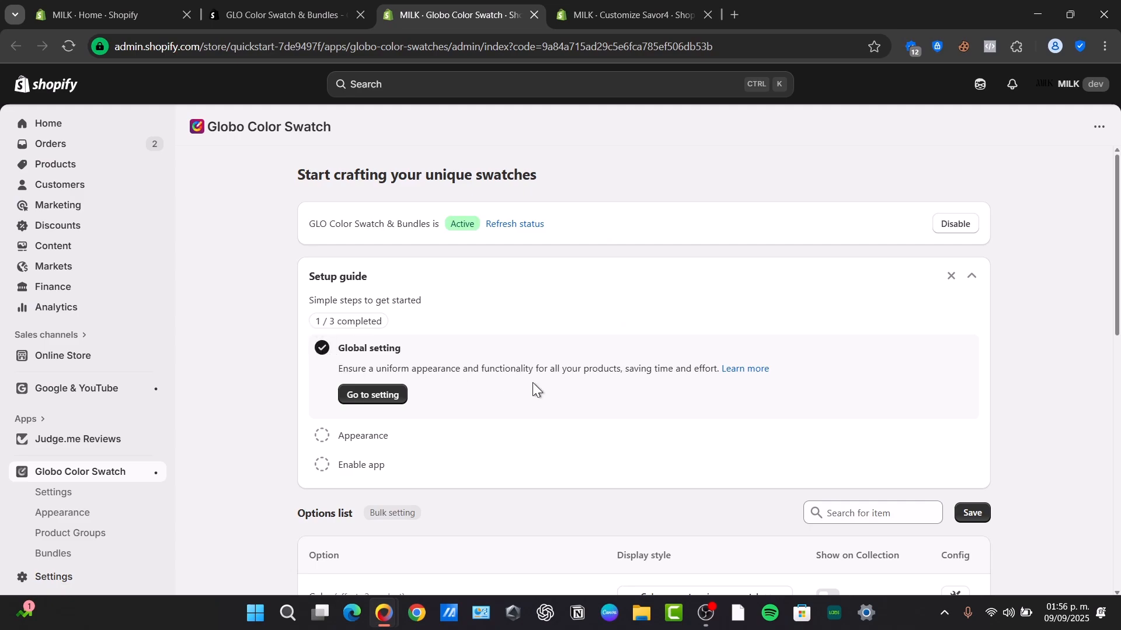
{"action": "left_click", "coordinate": [378, 403]}
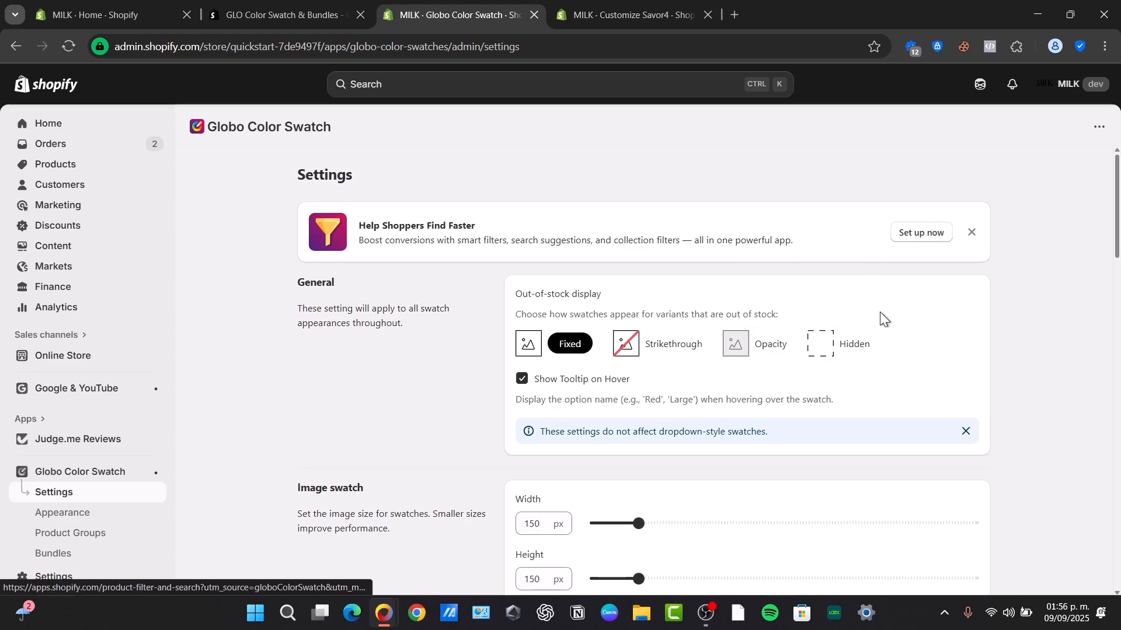
{"action": "scroll", "coordinate": [881, 313], "scroll_direction": "down", "scroll_amount": 15}
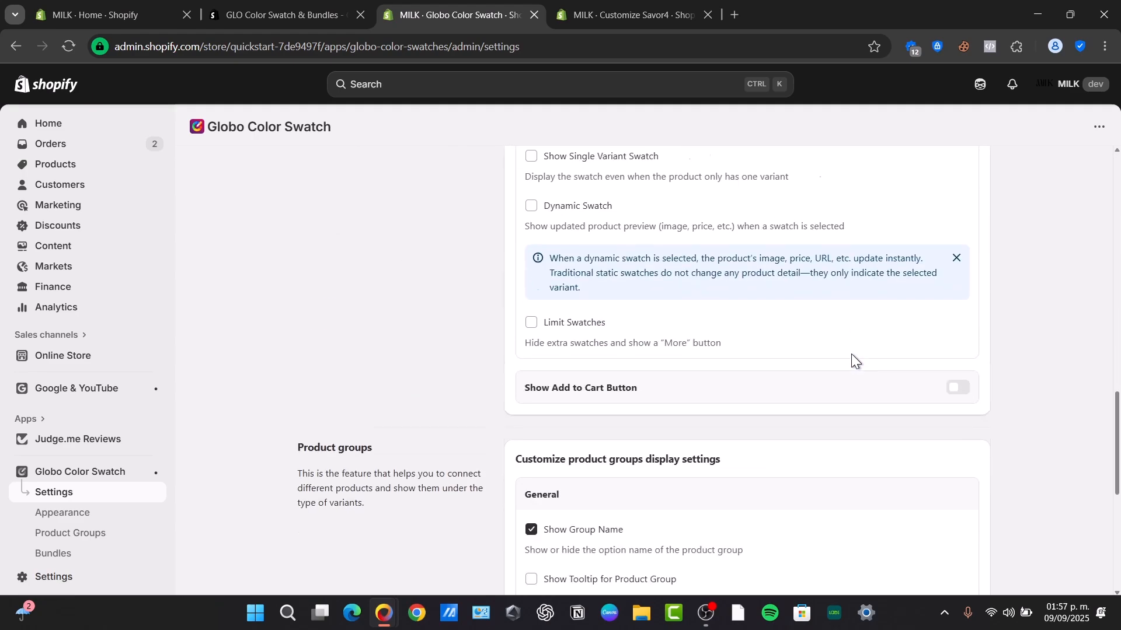
{"action": "scroll", "coordinate": [851, 355], "scroll_direction": "up", "scroll_amount": 15}
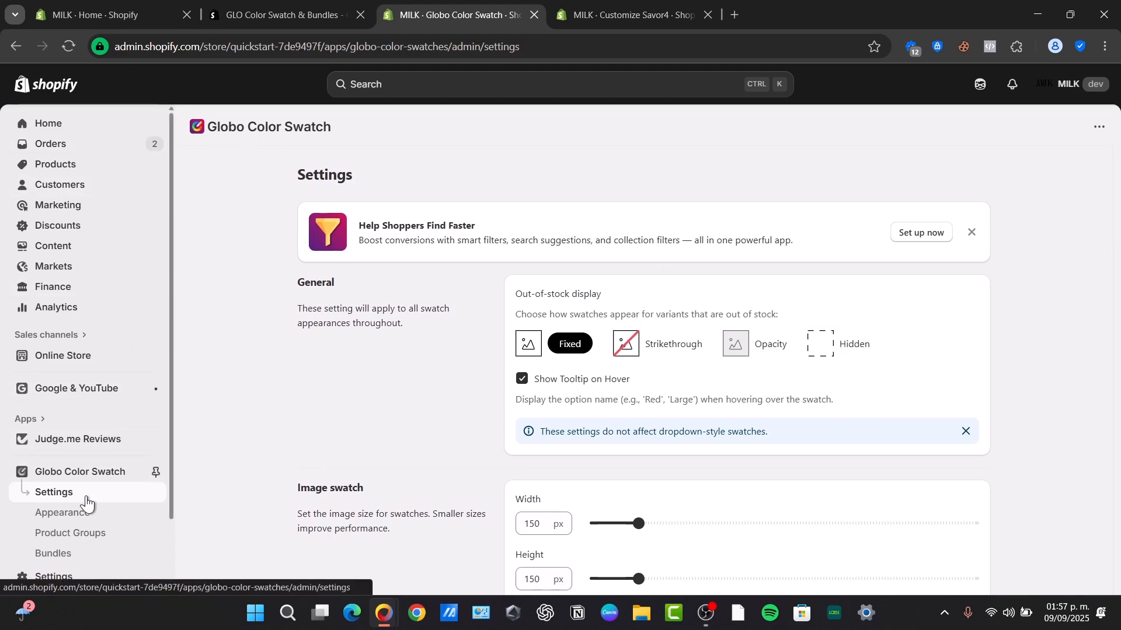
Mark the Appearance step done, refresh the activation status, and close the theme editor tab.
{"action": "left_click", "coordinate": [87, 476]}
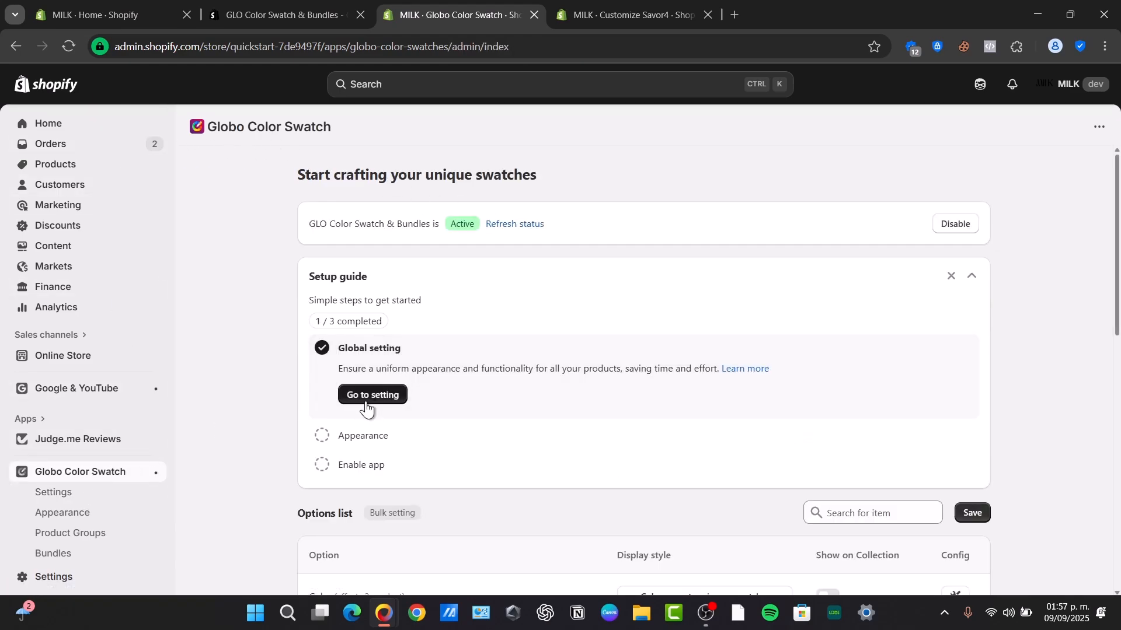
{"action": "left_click", "coordinate": [341, 436]}
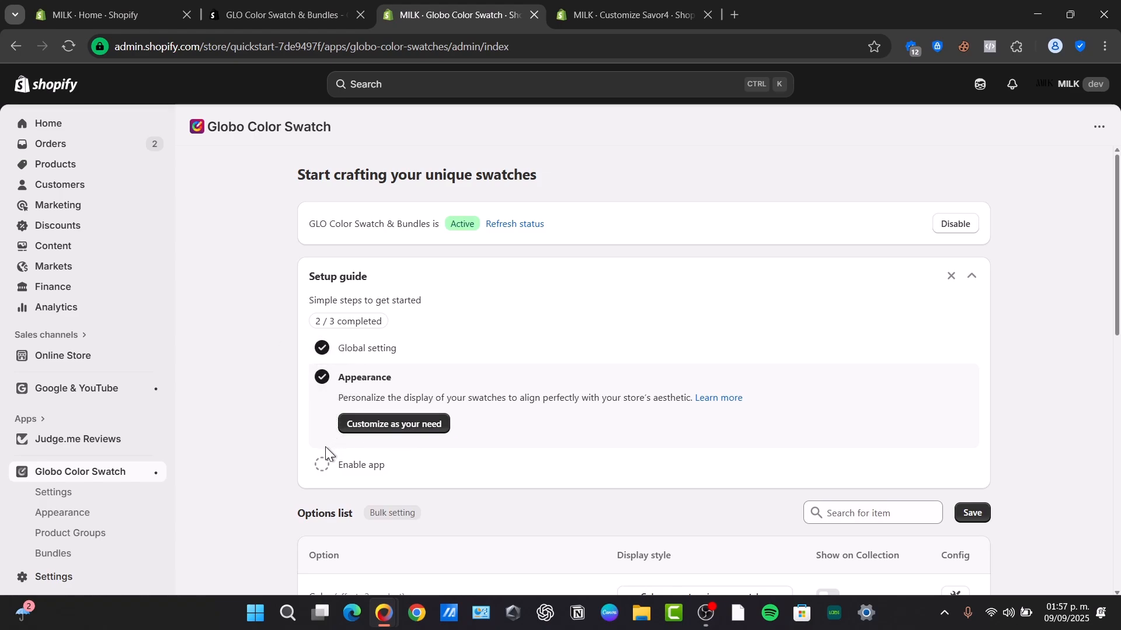
{"action": "left_click", "coordinate": [521, 235]}
{"action": "left_click", "coordinate": [706, 14]}
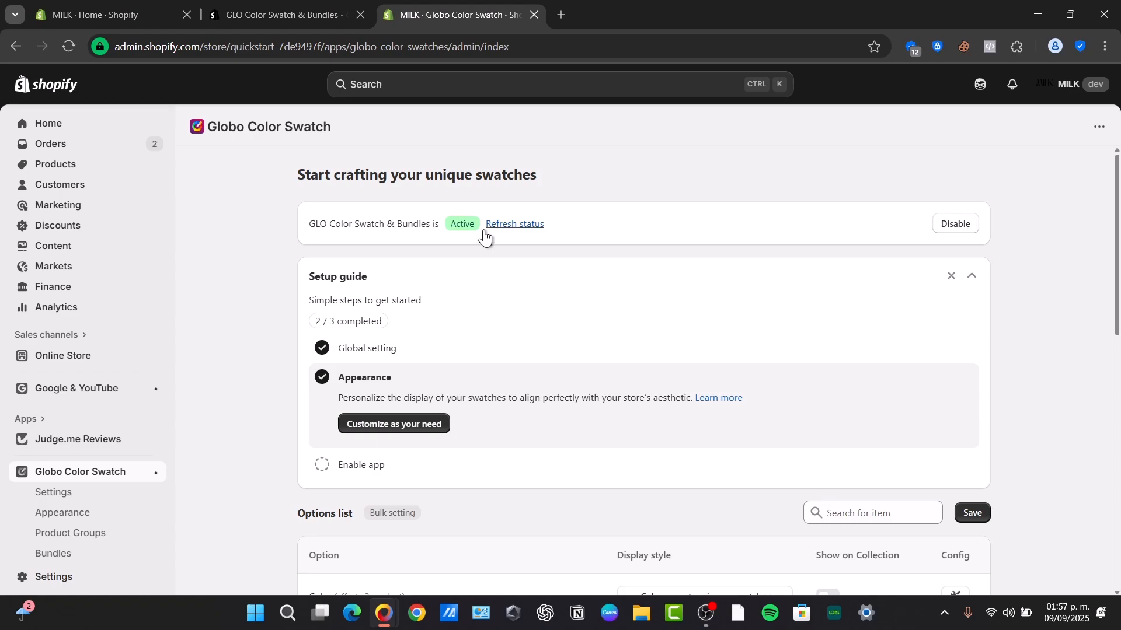
Turn on Show on Collection for Color, set its display style to Swatch, save, and open Config.
{"action": "scroll", "coordinate": [524, 377], "scroll_direction": "down", "scroll_amount": 3}
{"action": "scroll", "coordinate": [531, 416], "scroll_direction": "down", "scroll_amount": 3}
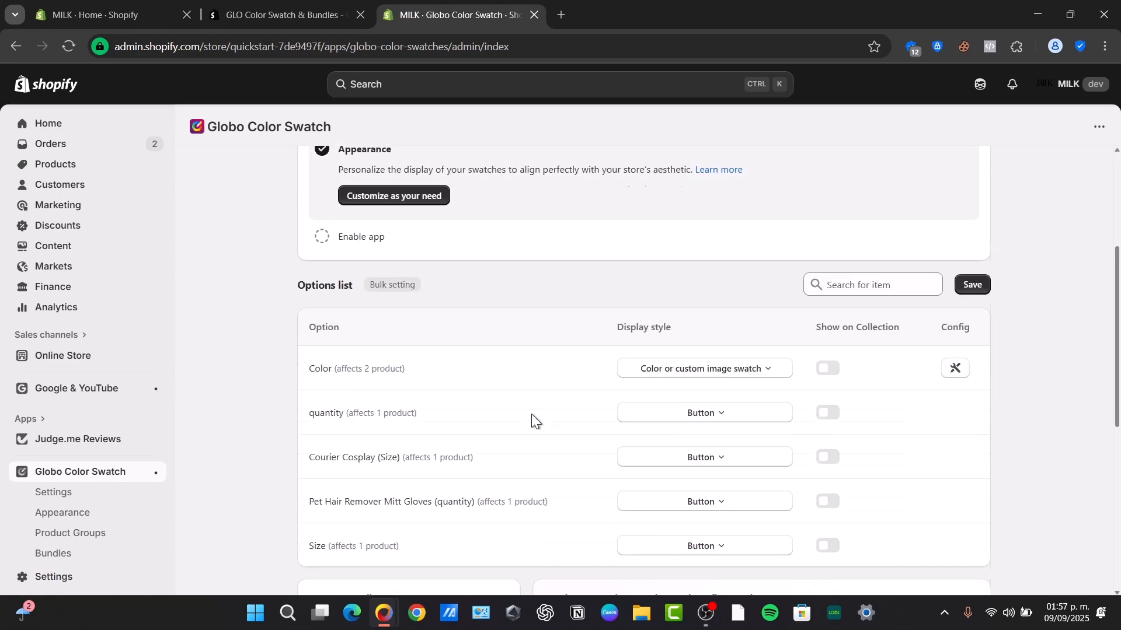
{"action": "left_click", "coordinate": [829, 209]}
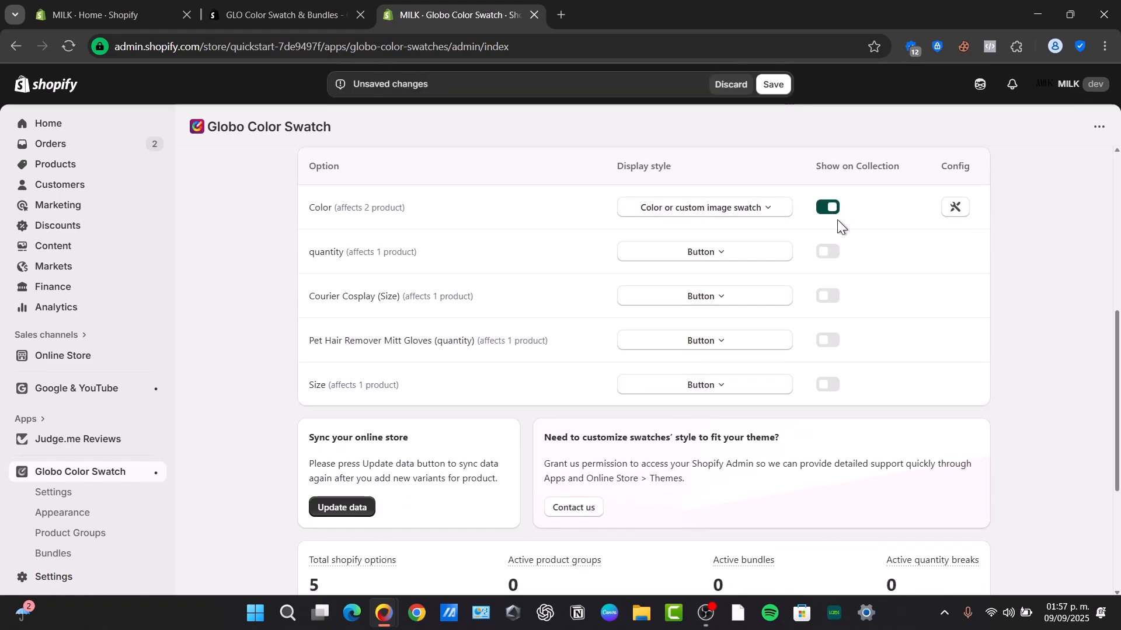
{"action": "left_click", "coordinate": [734, 216]}
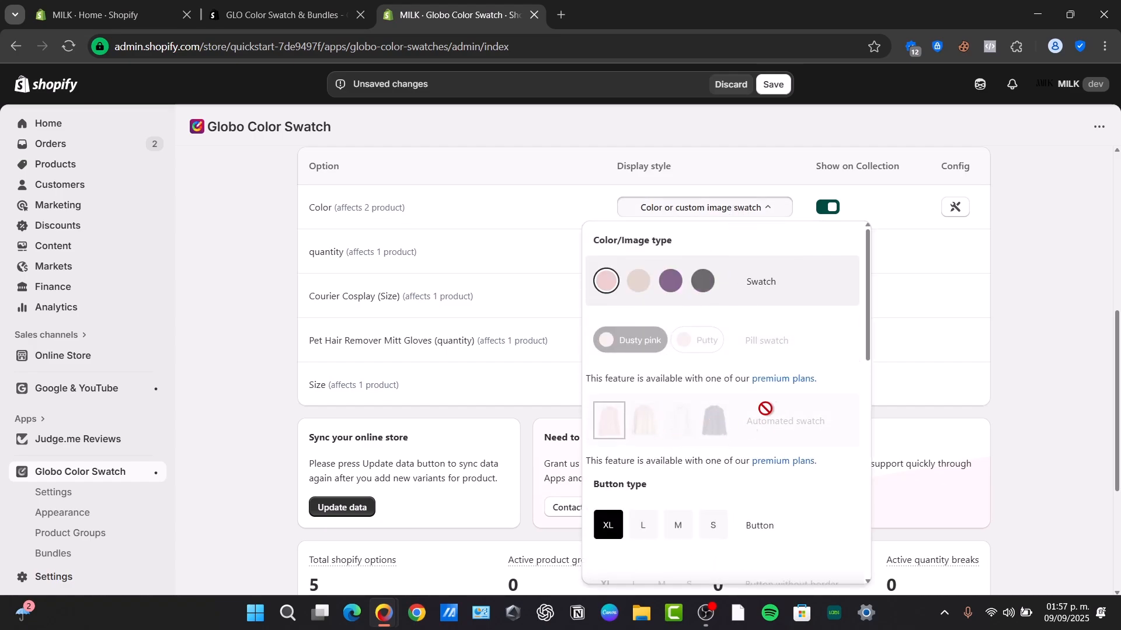
{"action": "left_click", "coordinate": [771, 295]}
{"action": "left_click", "coordinate": [955, 210]}
{"action": "left_click", "coordinate": [773, 85]}
Open the Color option's configuration and set Rose Red's swatch to red F34A4A.
{"action": "left_click", "coordinate": [955, 208]}
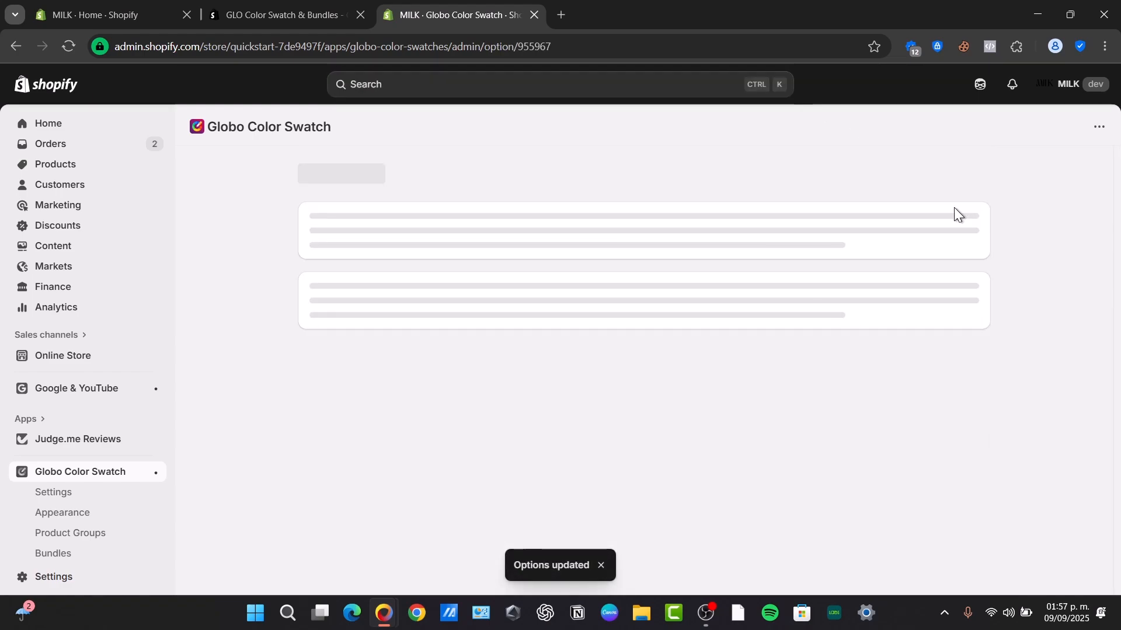
{"action": "scroll", "coordinate": [548, 297], "scroll_direction": "down", "scroll_amount": 3}
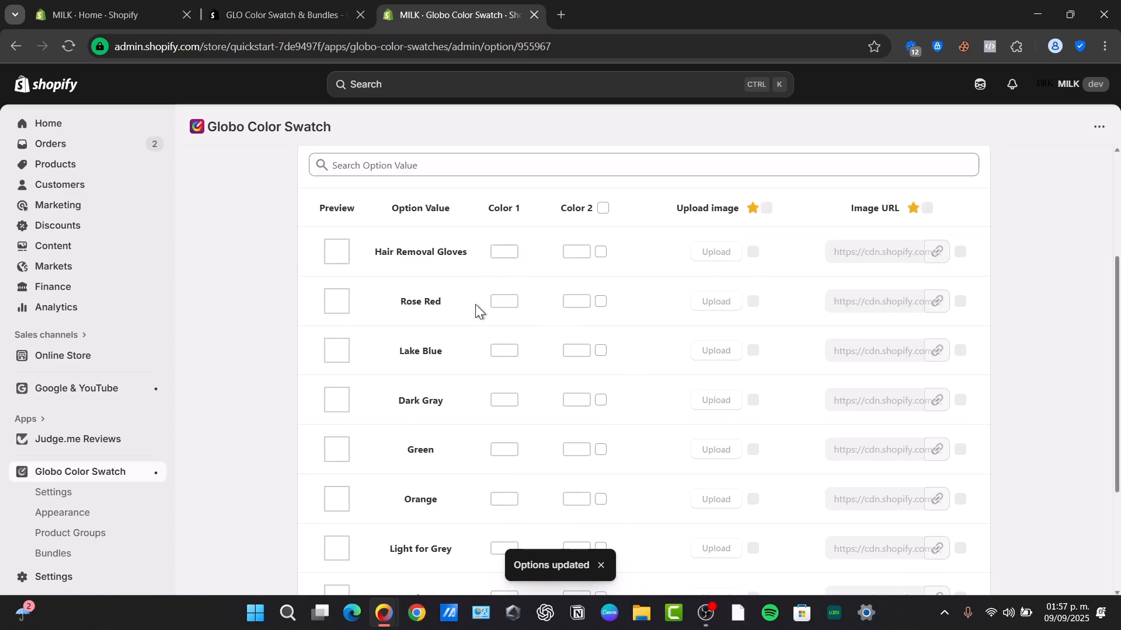
{"action": "left_click_drag", "start_coordinate": [390, 254], "coordinate": [477, 256]}
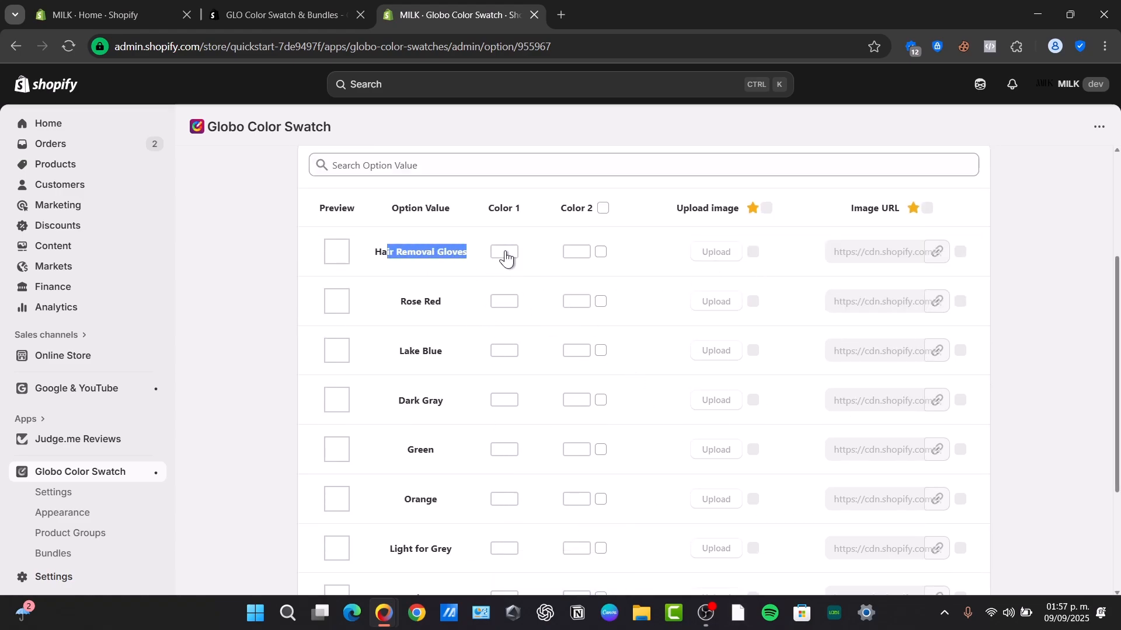
{"action": "left_click", "coordinate": [505, 303]}
{"action": "left_click", "coordinate": [600, 320]}
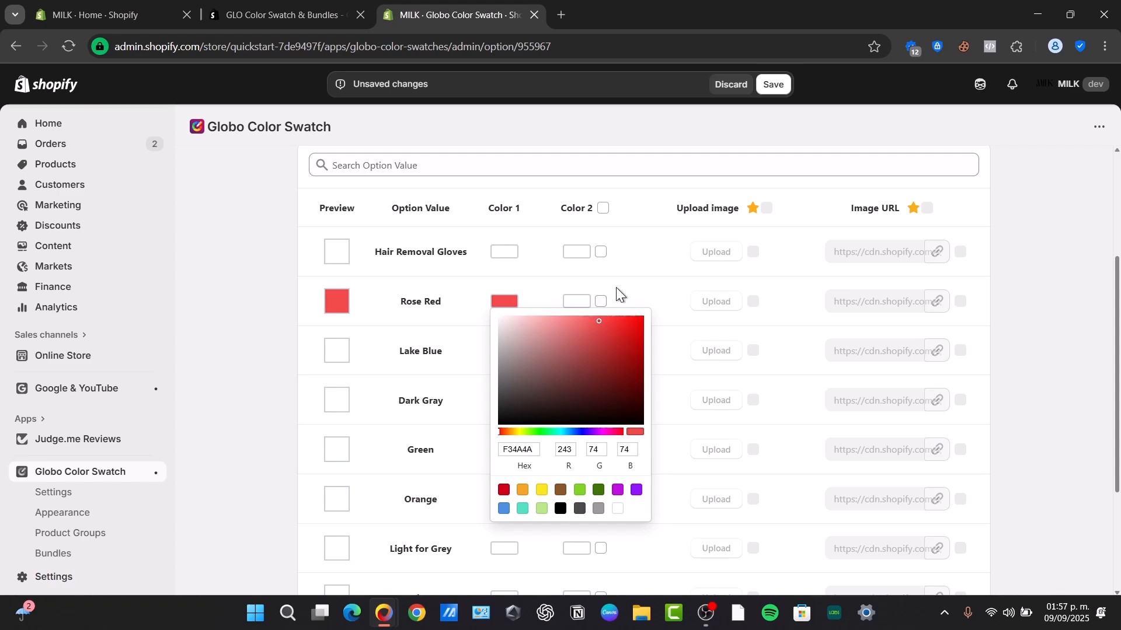
{"action": "left_click", "coordinate": [614, 289]}
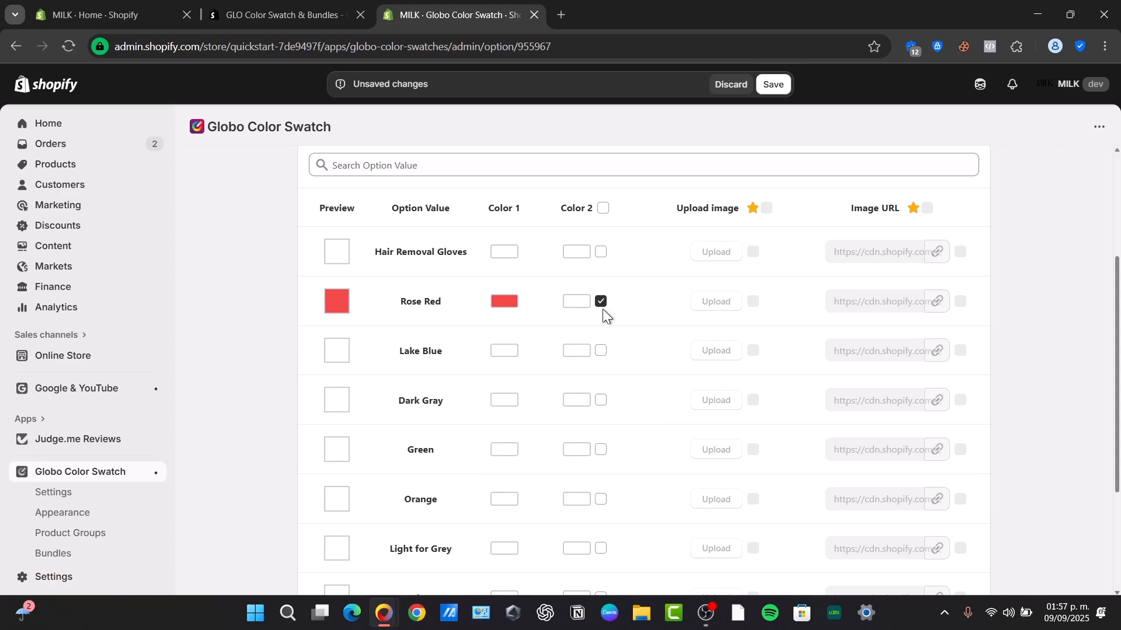
Give Lake Blue a cyan swatch and Dark Gray a darkened grey swatch.
{"action": "left_click", "coordinate": [498, 355]}
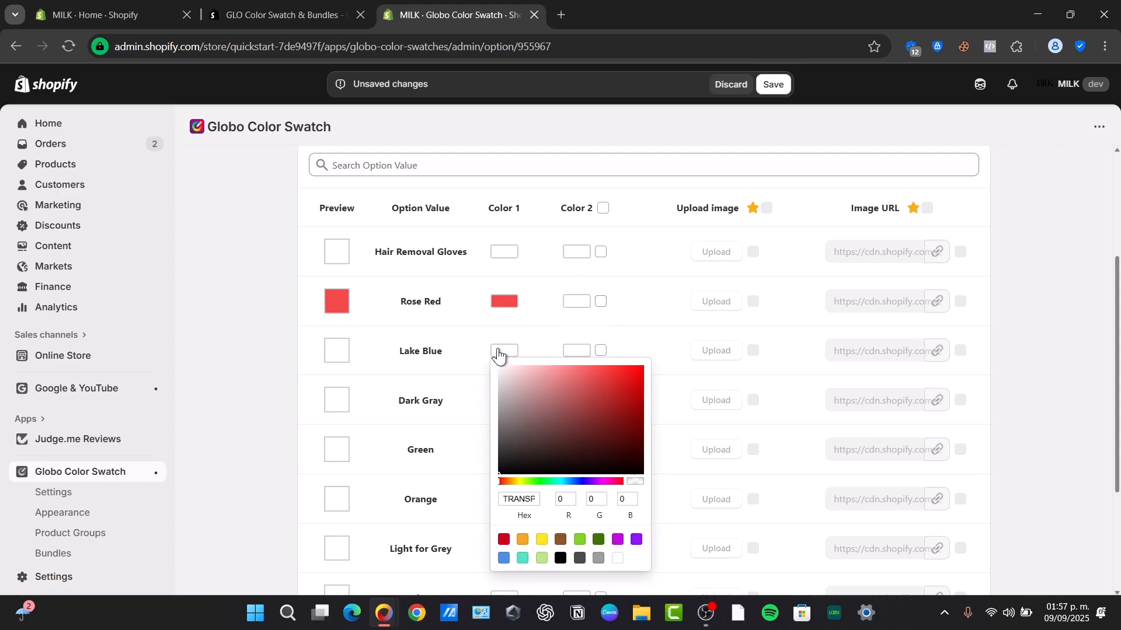
{"action": "left_click", "coordinate": [567, 478]}
{"action": "left_click", "coordinate": [590, 385]}
{"action": "left_click", "coordinate": [532, 326]}
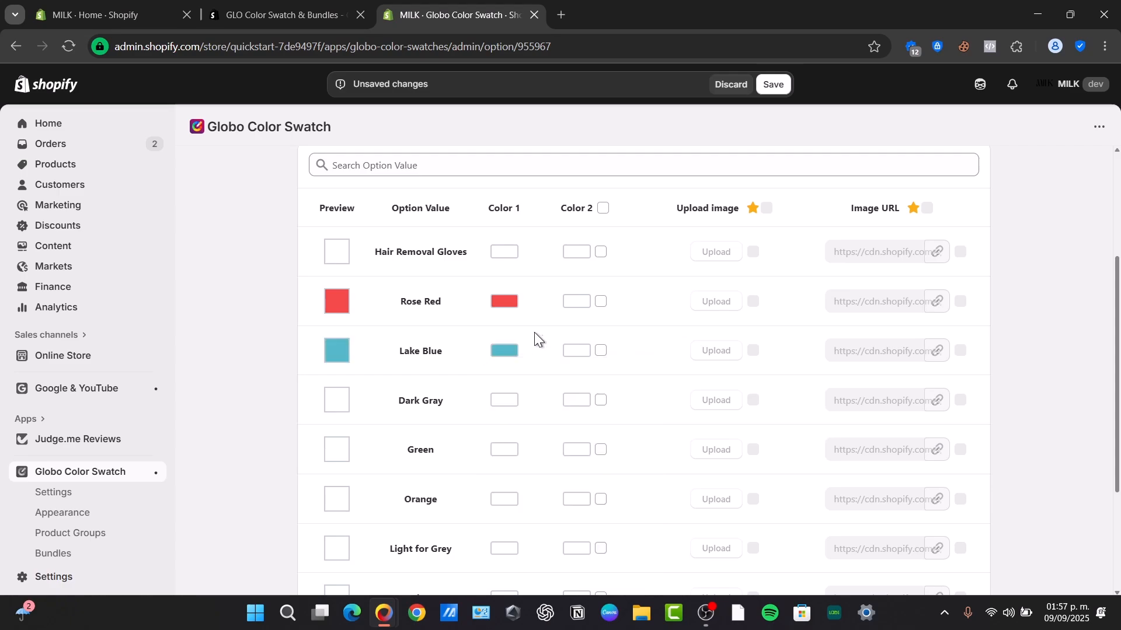
{"action": "left_click", "coordinate": [505, 401]}
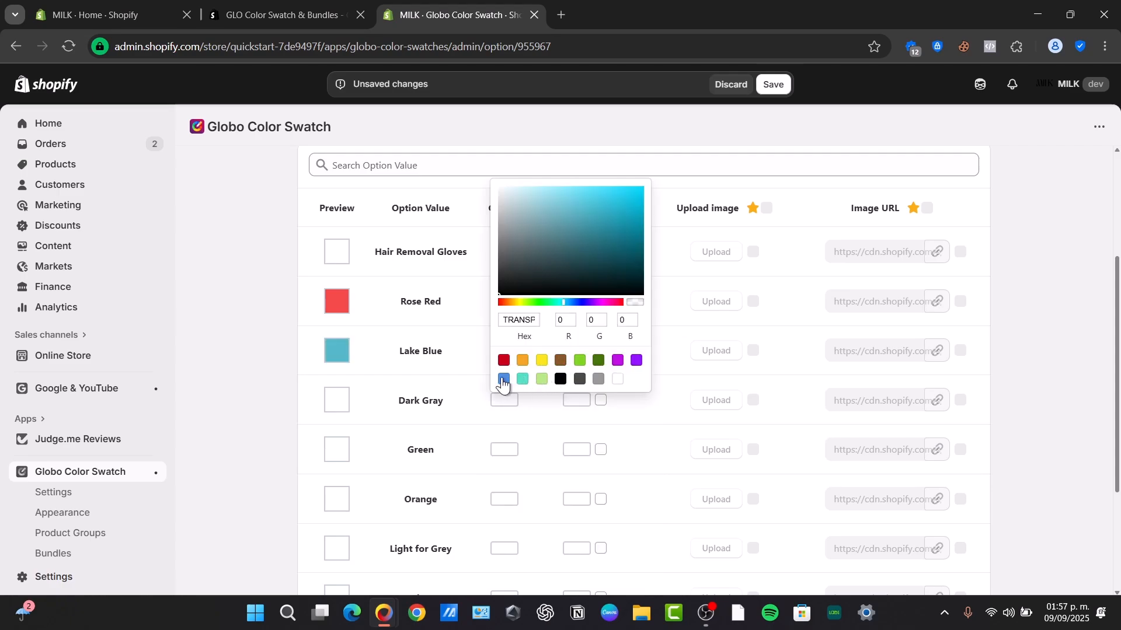
{"action": "left_click", "coordinate": [599, 380]}
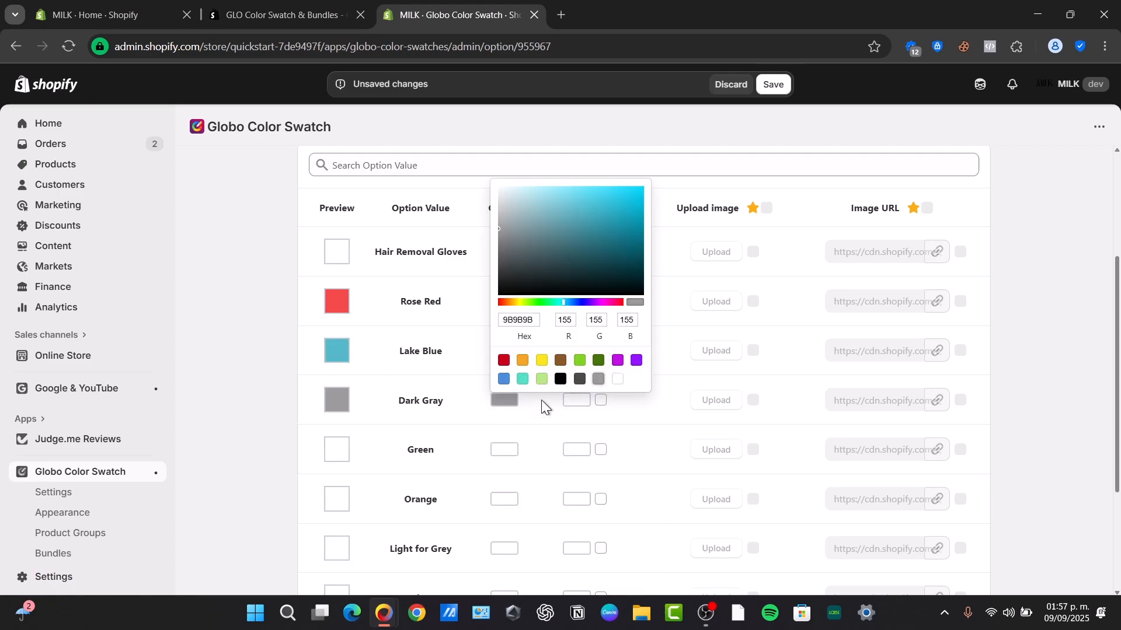
{"action": "left_click", "coordinate": [500, 266]}
Give Green a green swatch and Orange the orange preset.
{"action": "left_click", "coordinate": [503, 450]}
{"action": "left_click", "coordinate": [537, 351]}
{"action": "left_click", "coordinate": [622, 285]}
{"action": "left_click", "coordinate": [466, 417]}
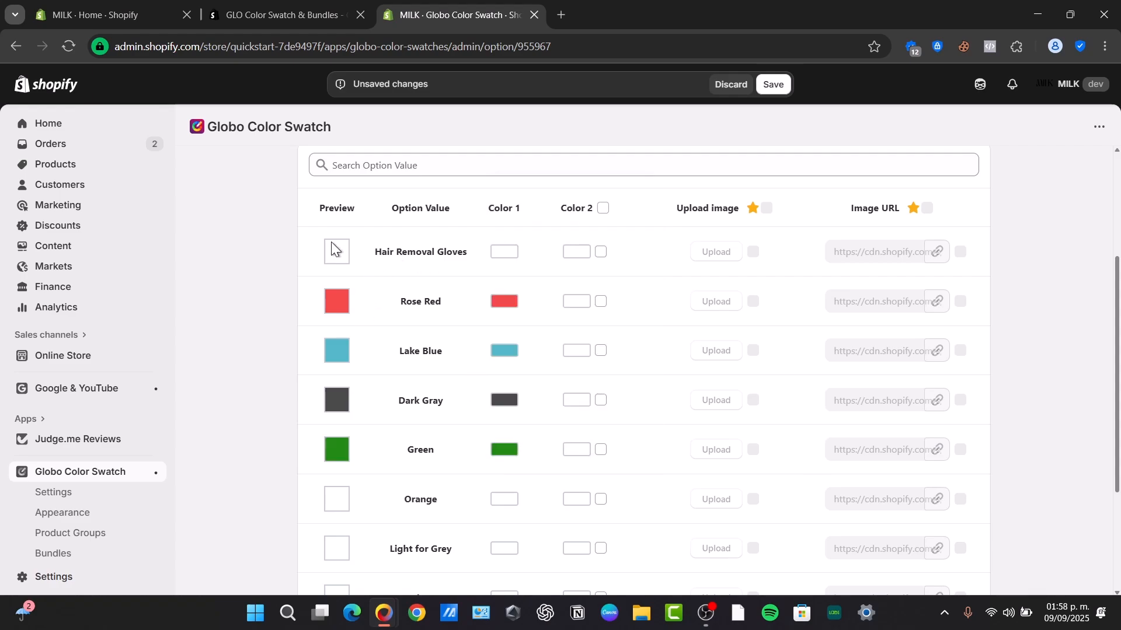
{"action": "mouse_move", "coordinate": [756, 203]}
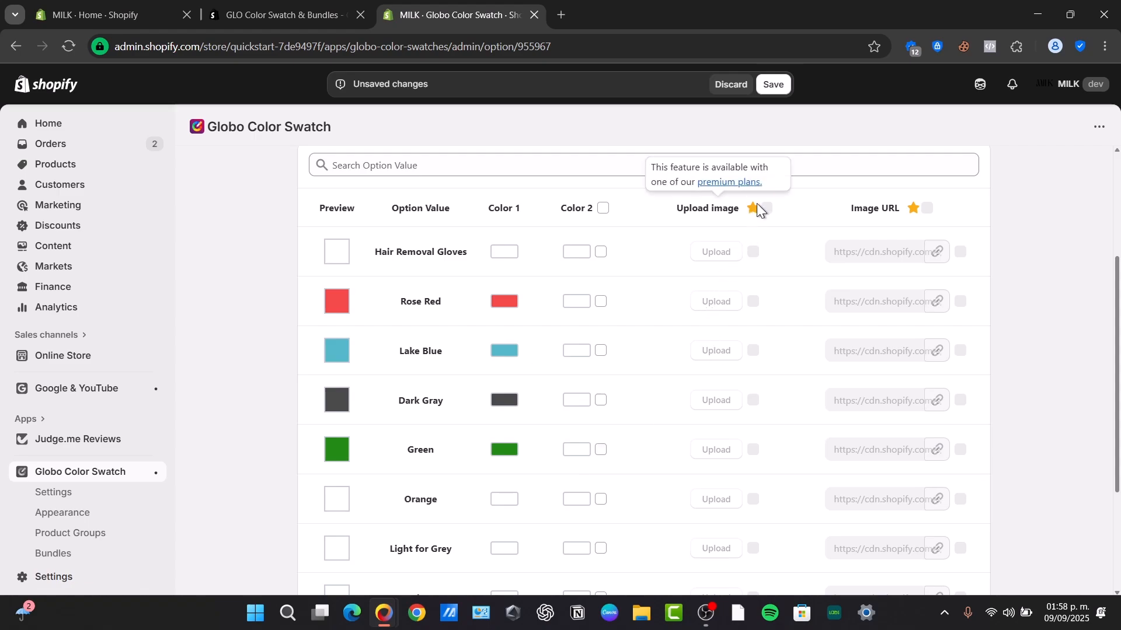
{"action": "scroll", "coordinate": [568, 415], "scroll_direction": "down", "scroll_amount": 3}
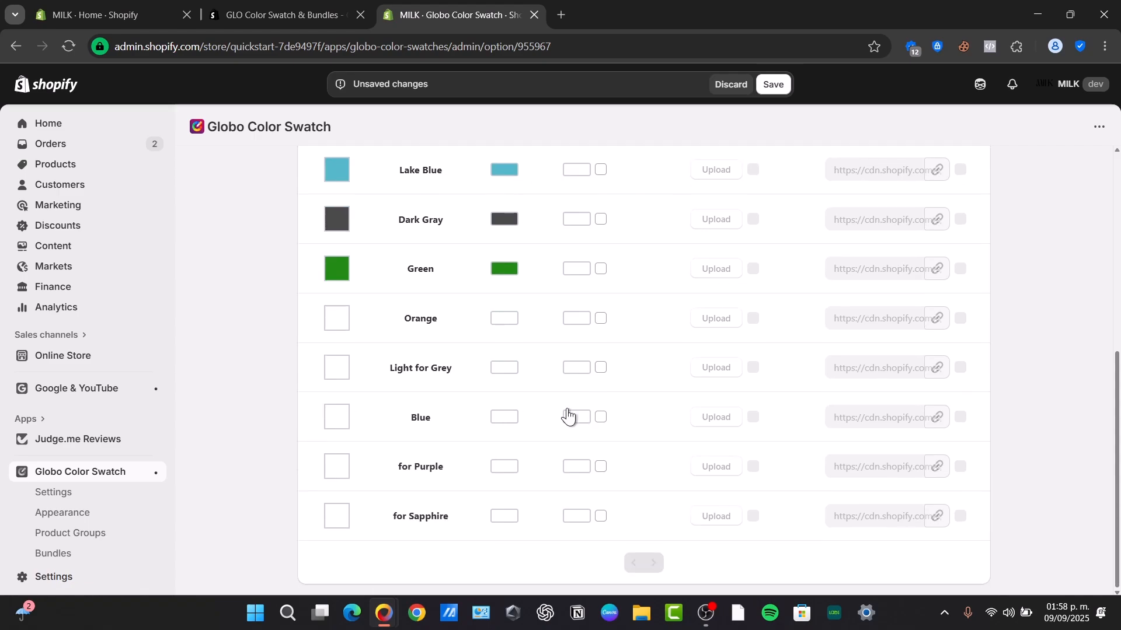
{"action": "left_click", "coordinate": [505, 321]}
{"action": "left_click", "coordinate": [522, 508]}
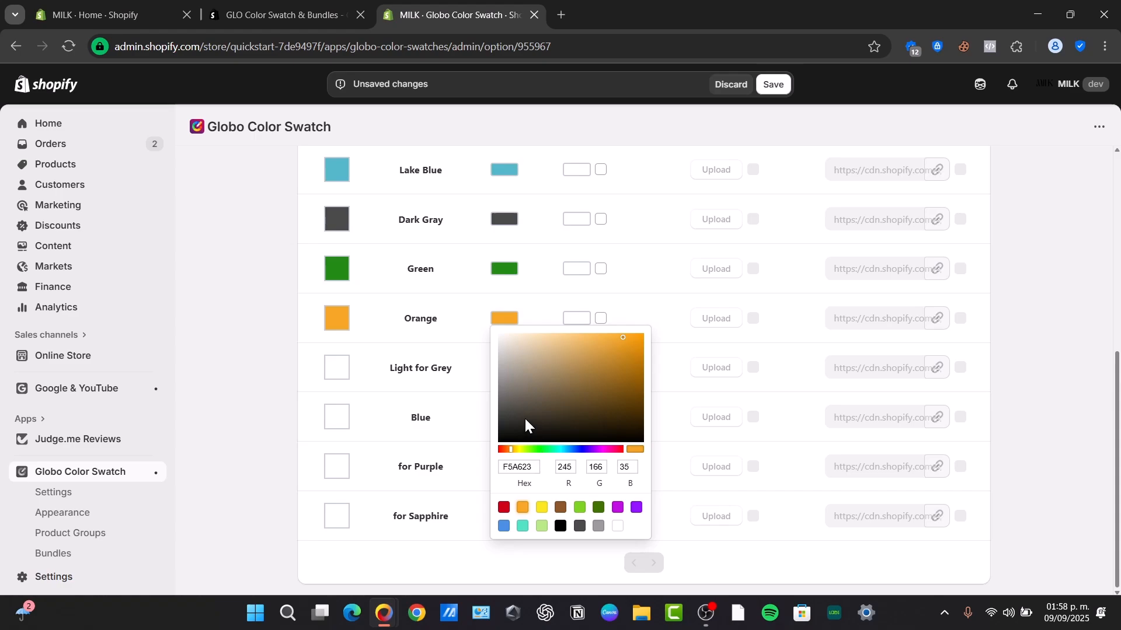
{"action": "left_click", "coordinate": [475, 390]}
Apply the grey, blue and purple presets to Light for Grey, Blue and for Purple.
{"action": "left_click", "coordinate": [503, 369]}
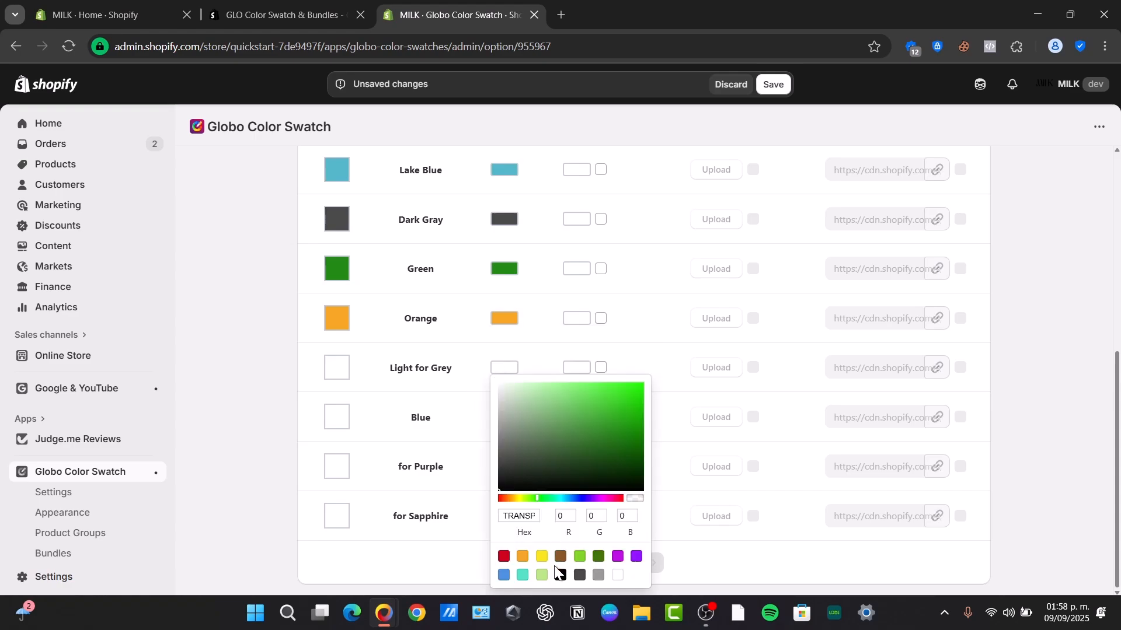
{"action": "left_click", "coordinate": [598, 575]}
{"action": "left_click", "coordinate": [495, 448]}
{"action": "left_click", "coordinate": [505, 418]}
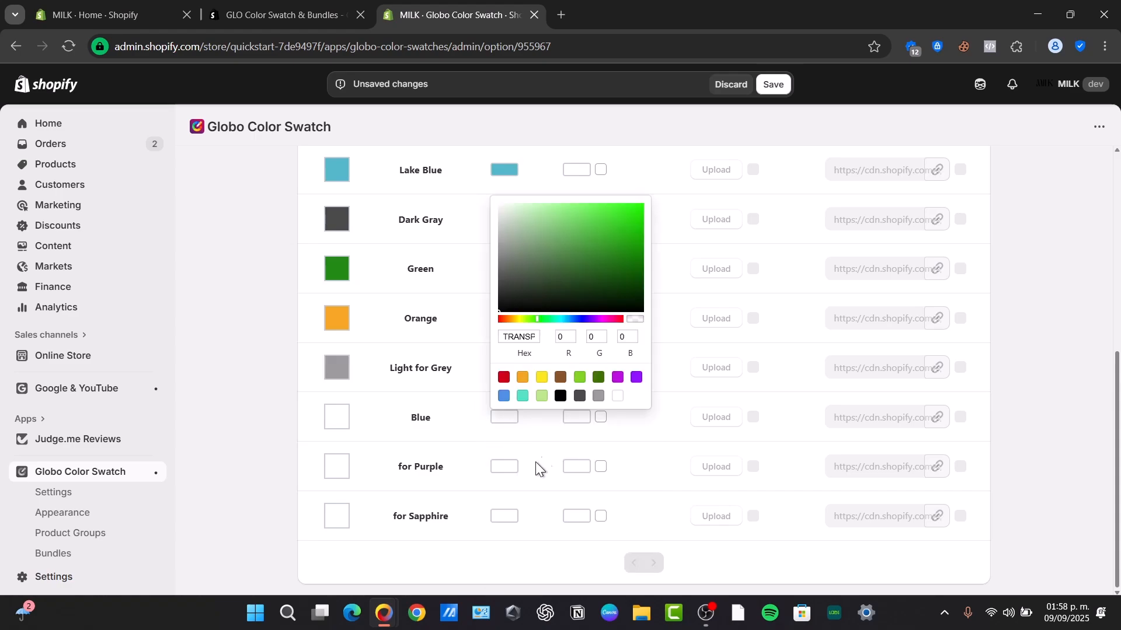
{"action": "left_click", "coordinate": [504, 397]}
{"action": "left_click", "coordinate": [511, 469]}
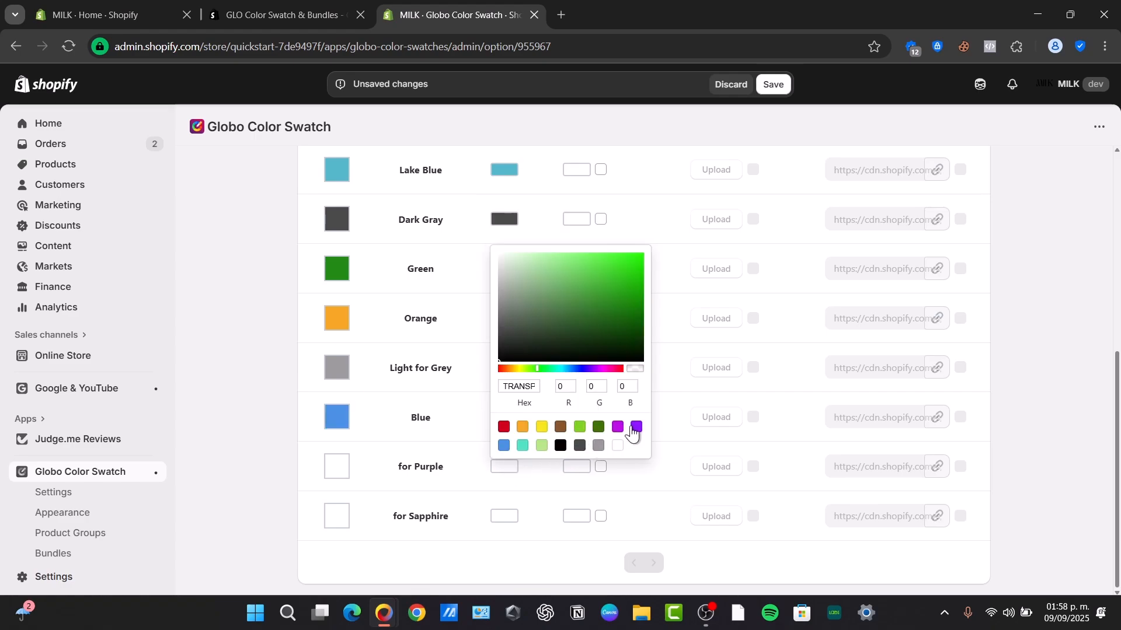
{"action": "left_click", "coordinate": [636, 428]}
Set for Sapphire's swatch to green 68BF07 and save all swatch colours.
{"action": "left_click", "coordinate": [513, 516]}
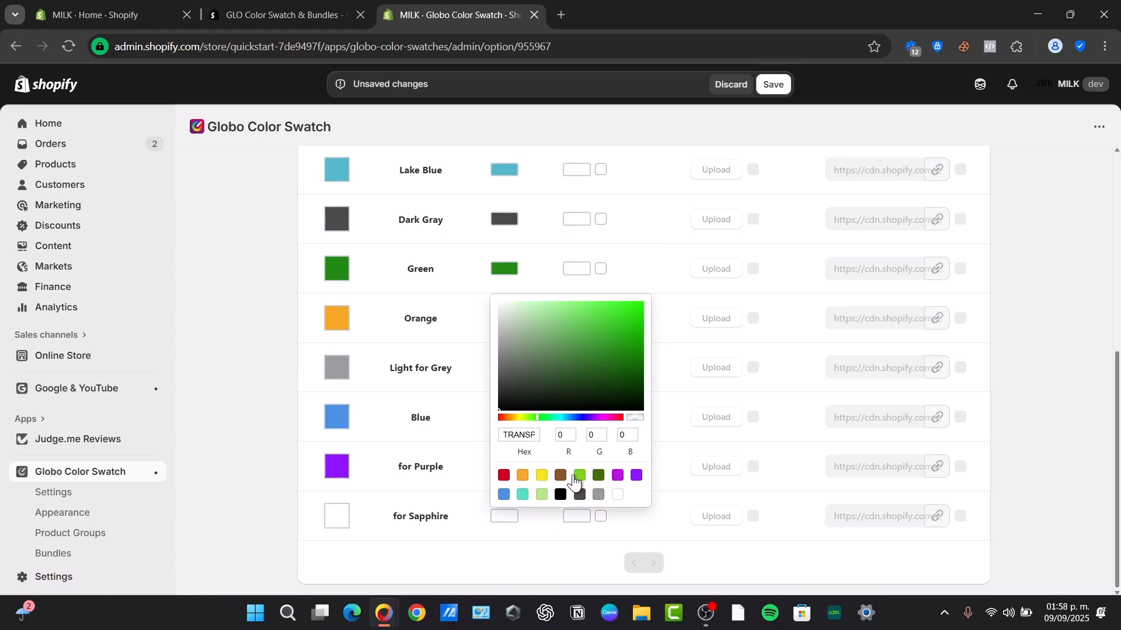
{"action": "left_click", "coordinate": [579, 474]}
{"action": "left_click", "coordinate": [639, 330]}
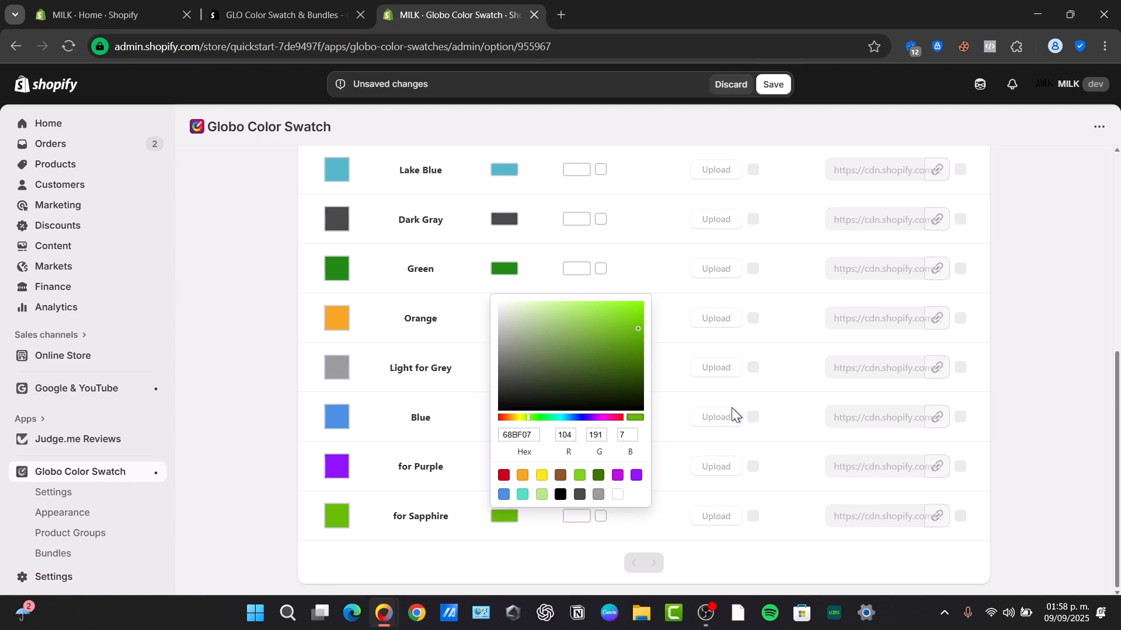
{"action": "left_click", "coordinate": [689, 426]}
{"action": "scroll", "coordinate": [699, 457], "scroll_direction": "up", "scroll_amount": 10}
{"action": "left_click", "coordinate": [761, 85]}
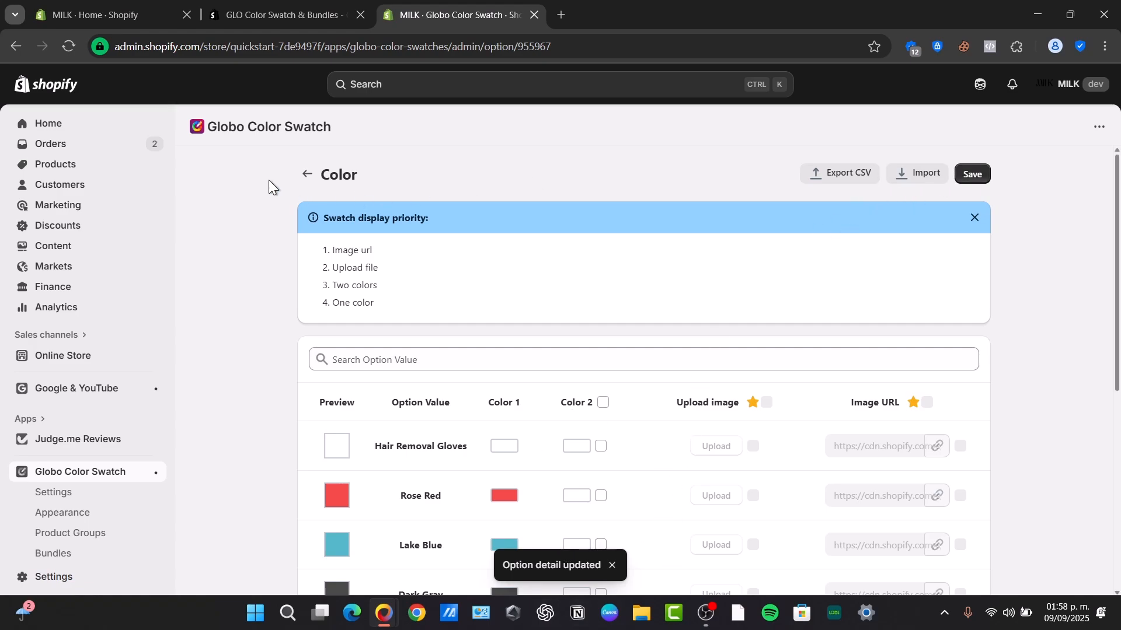
Return to the Globo Color Swatch main page and close the quantity option's display-style options.
{"action": "left_click", "coordinate": [308, 175]}
{"action": "scroll", "coordinate": [502, 449], "scroll_direction": "down", "scroll_amount": 4}
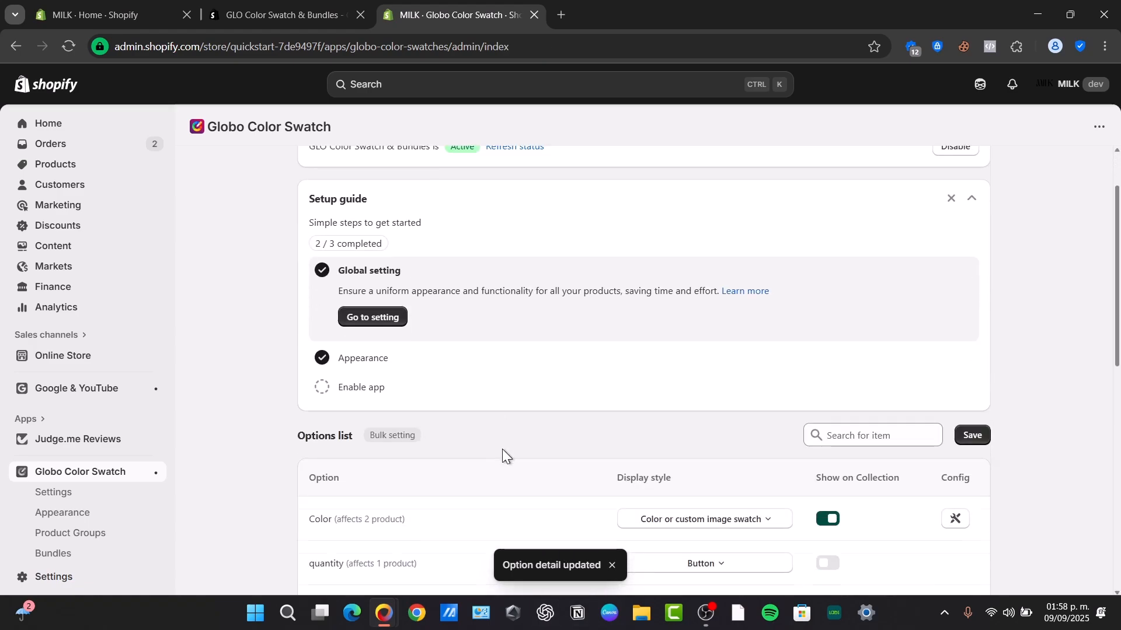
{"action": "scroll", "coordinate": [502, 449], "scroll_direction": "down", "scroll_amount": 3}
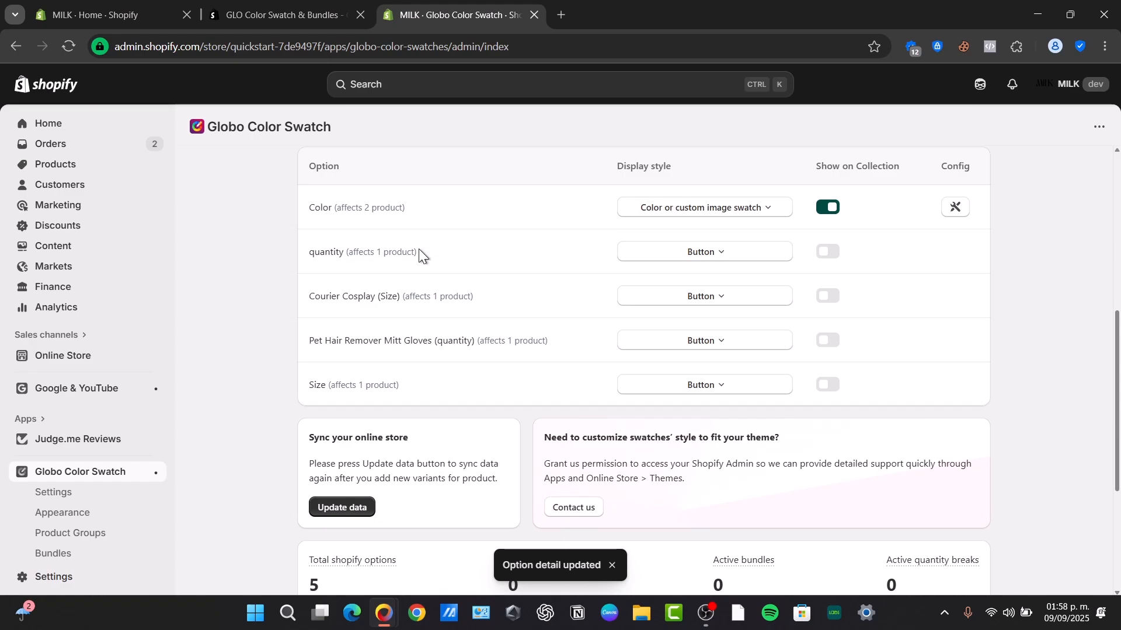
{"action": "left_click_drag", "start_coordinate": [345, 249], "coordinate": [439, 252]}
{"action": "left_click", "coordinate": [701, 254]}
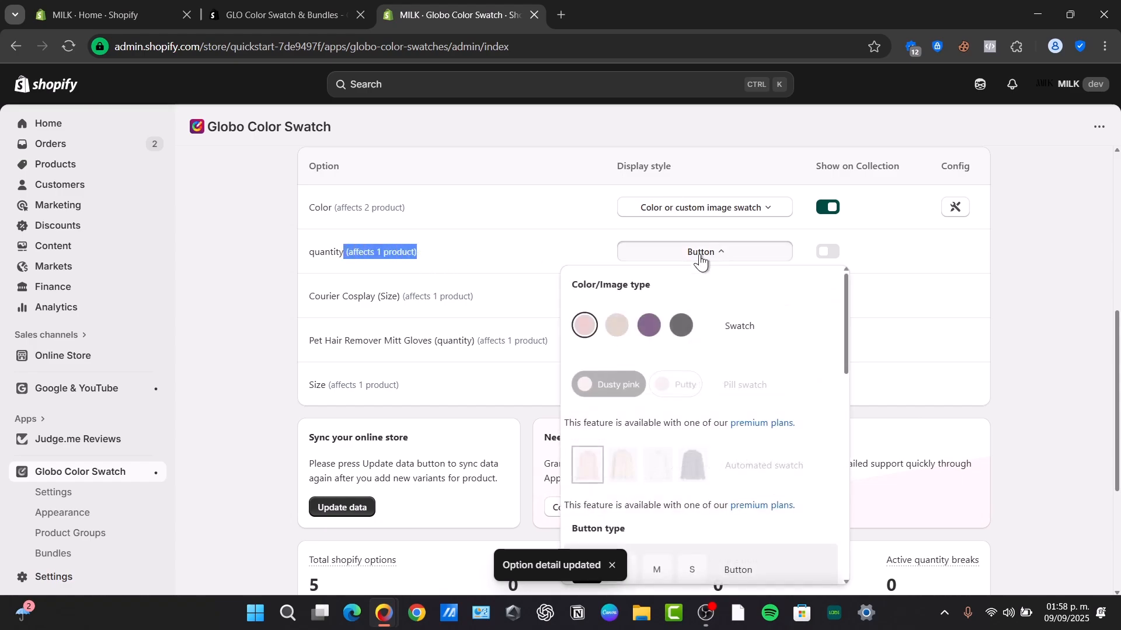
{"action": "scroll", "coordinate": [711, 461], "scroll_direction": "down", "scroll_amount": 3}
{"action": "scroll", "coordinate": [706, 470], "scroll_direction": "up", "scroll_amount": 3}
{"action": "left_click", "coordinate": [446, 259]}
Sync the store's product data with Update data and switch to the storefront.
{"action": "scroll", "coordinate": [511, 455], "scroll_direction": "down", "scroll_amount": 3}
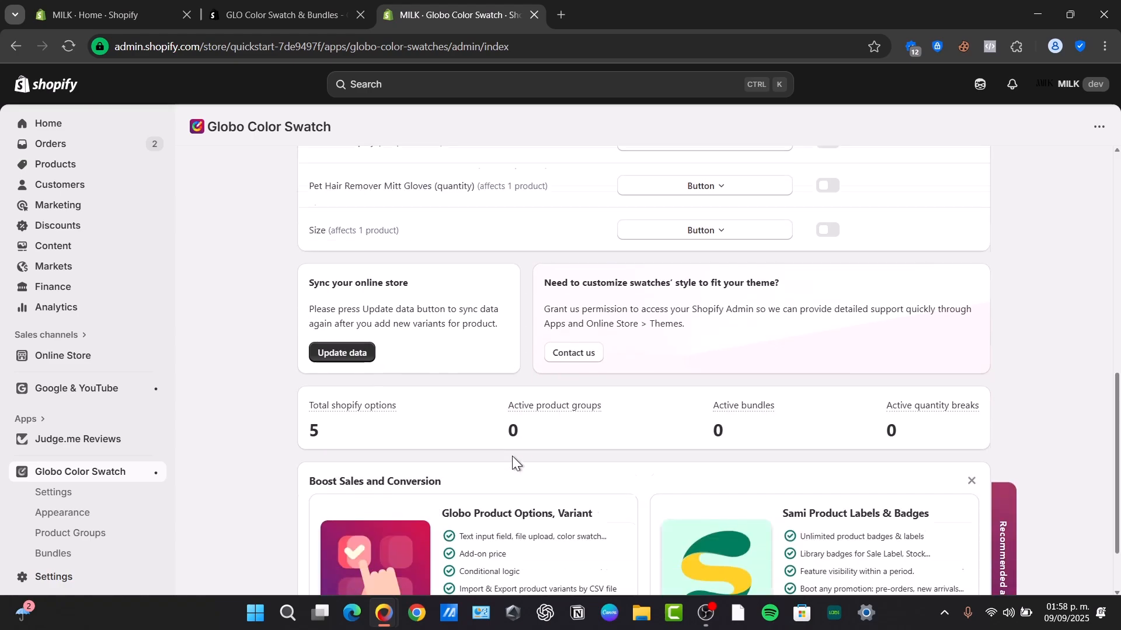
{"action": "left_click", "coordinate": [366, 320]}
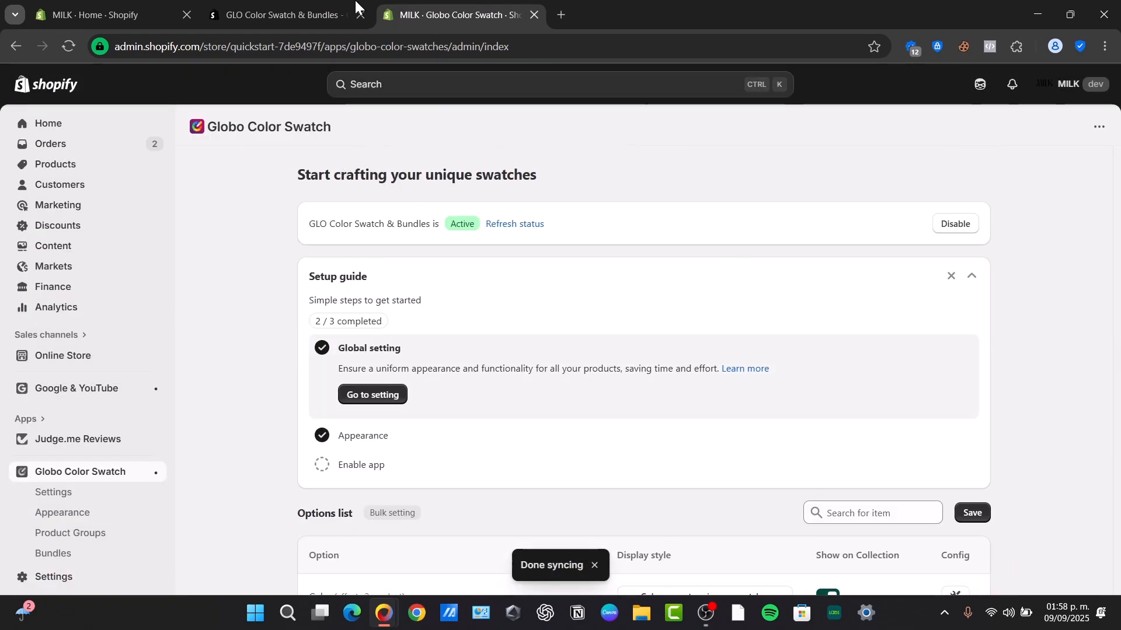
{"action": "left_click", "coordinate": [149, 7]}
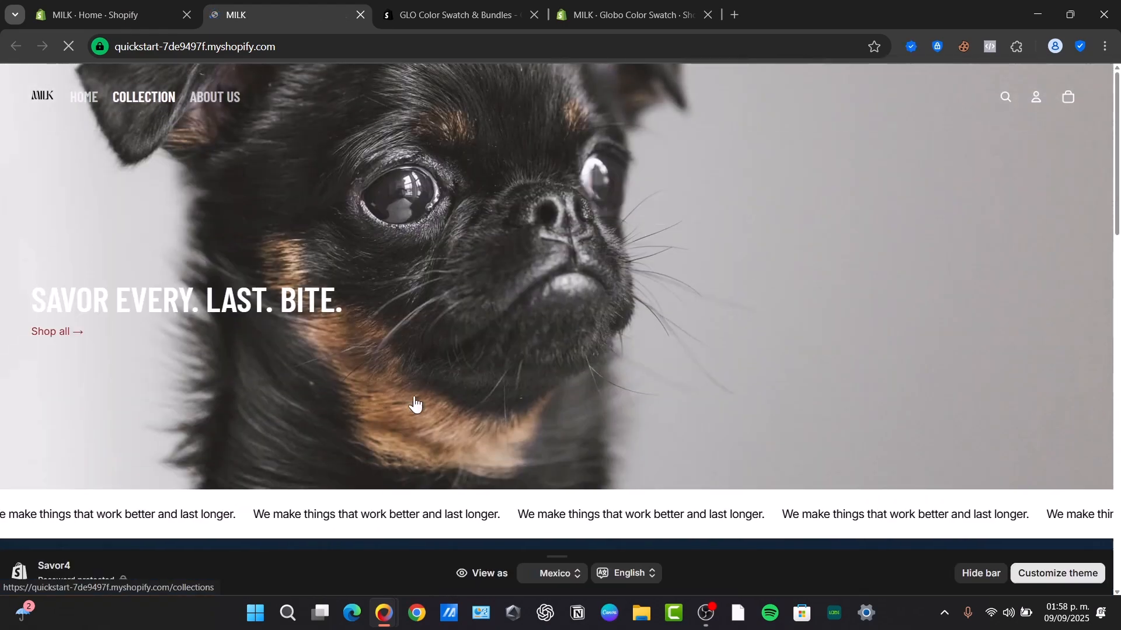
Go through Collections to Autumn zzCollection and view the gaming controller product page.
{"action": "left_click", "coordinate": [415, 403]}
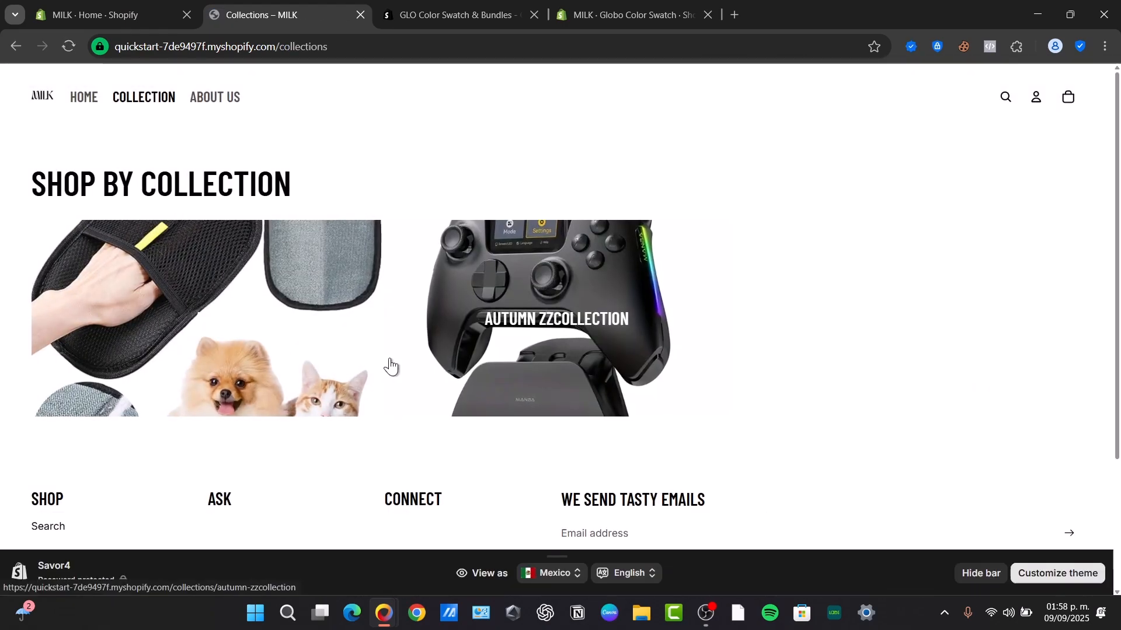
{"action": "left_click", "coordinate": [505, 383]}
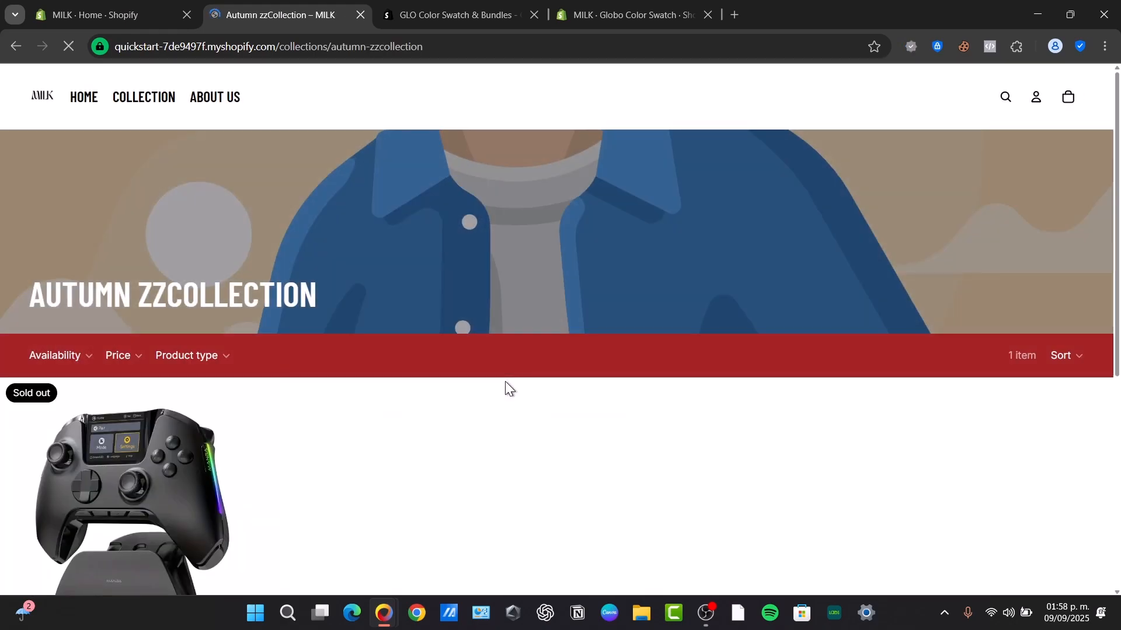
{"action": "left_click", "coordinate": [131, 445]}
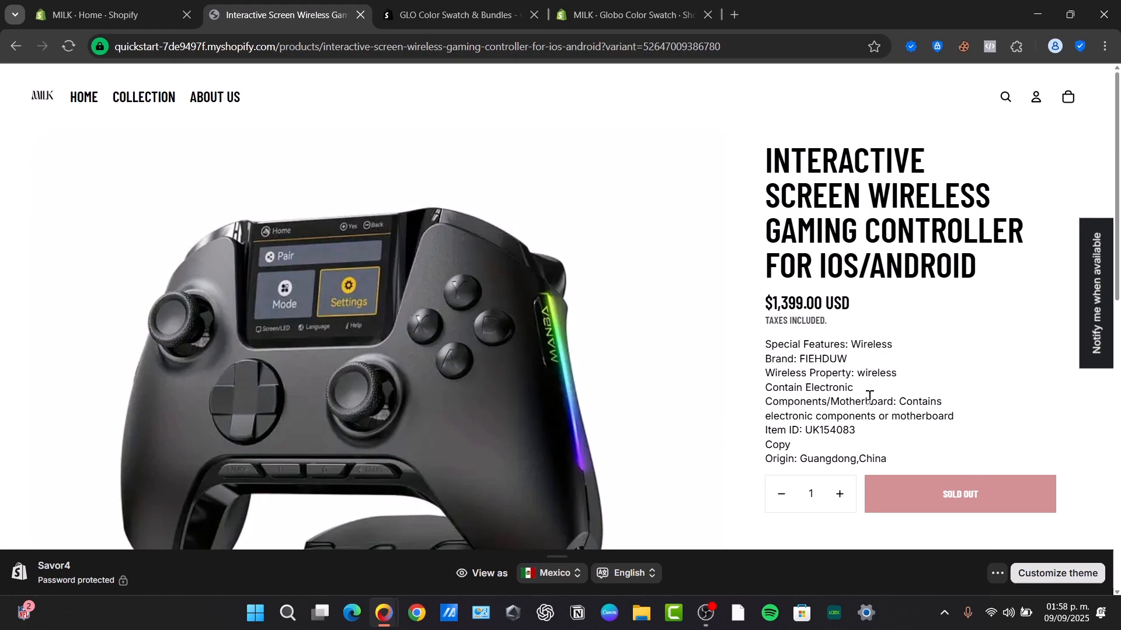
{"action": "scroll", "coordinate": [869, 397], "scroll_direction": "down", "scroll_amount": 5}
{"action": "scroll", "coordinate": [868, 400], "scroll_direction": "up", "scroll_amount": 5}
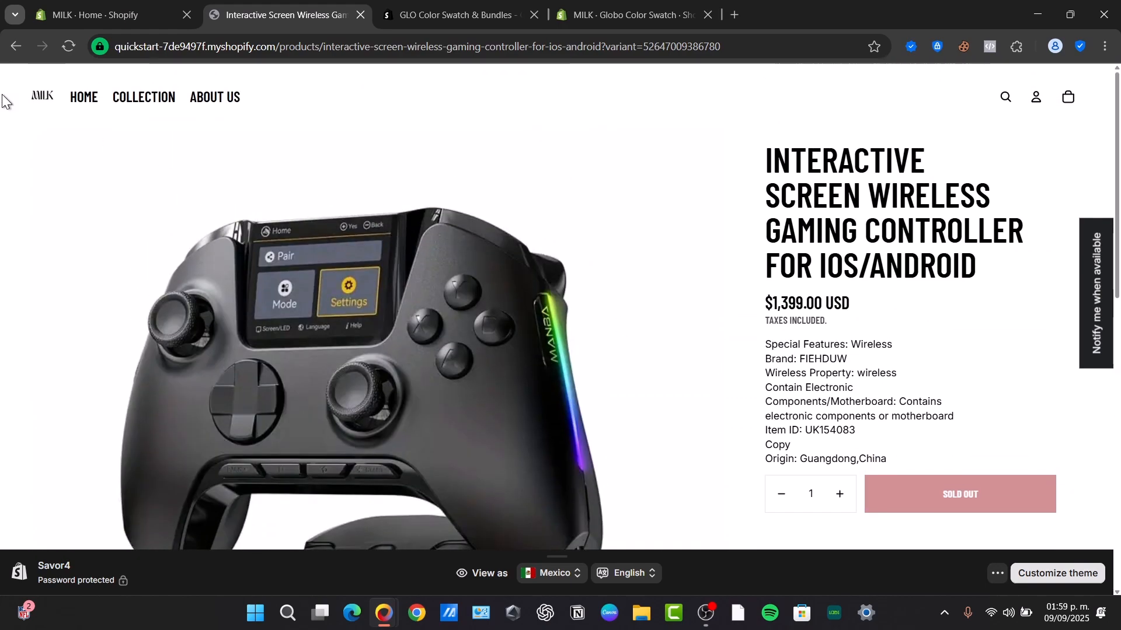
Go back to the collections overview and open the collection with the pet products.
{"action": "left_click", "coordinate": [14, 47]}
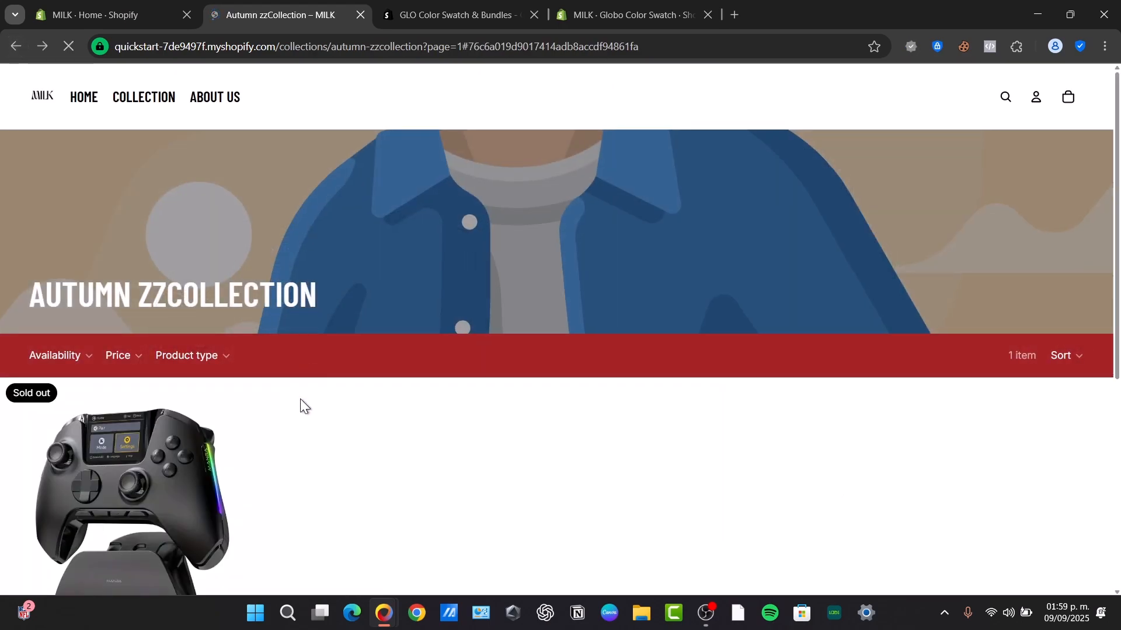
{"action": "scroll", "coordinate": [292, 392], "scroll_direction": "down", "scroll_amount": 5}
{"action": "scroll", "coordinate": [153, 342], "scroll_direction": "up", "scroll_amount": 5}
{"action": "left_click", "coordinate": [17, 46]}
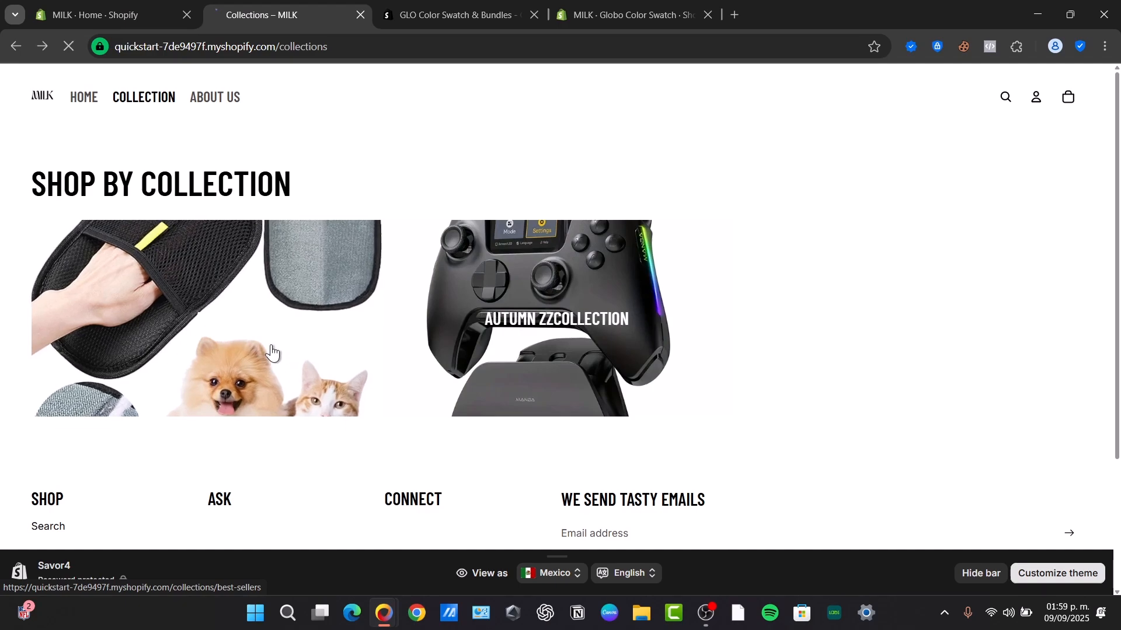
{"action": "left_click", "coordinate": [272, 356]}
Choose the Purple swatch on the Dog Cooling Bandana card and open its product page.
{"action": "scroll", "coordinate": [268, 357], "scroll_direction": "down", "scroll_amount": 7}
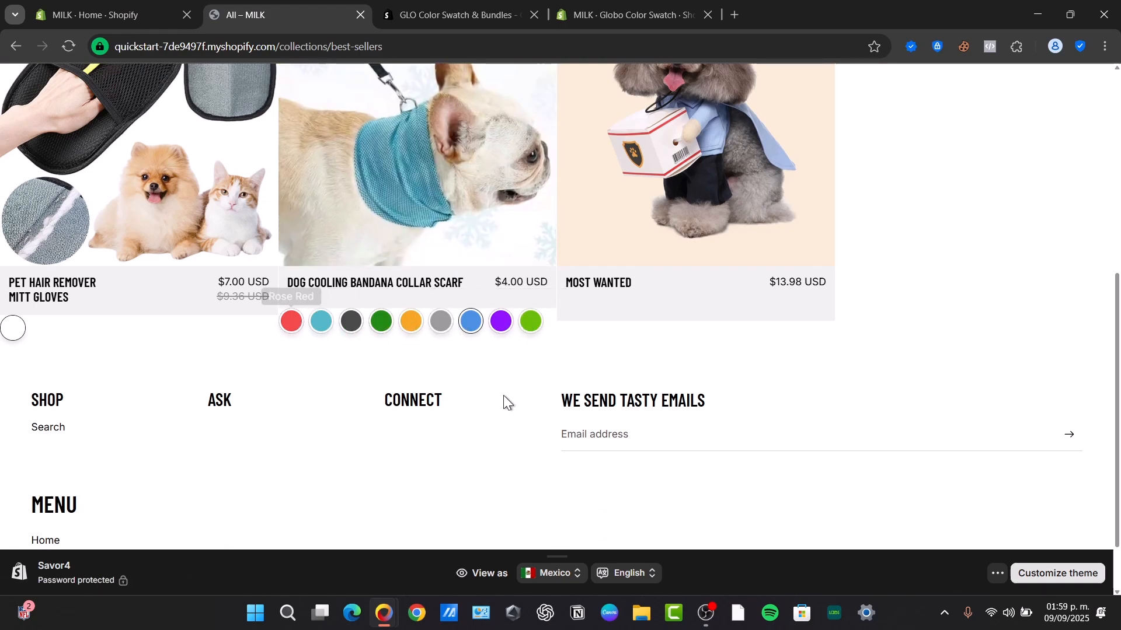
{"action": "scroll", "coordinate": [501, 400], "scroll_direction": "up", "scroll_amount": 3}
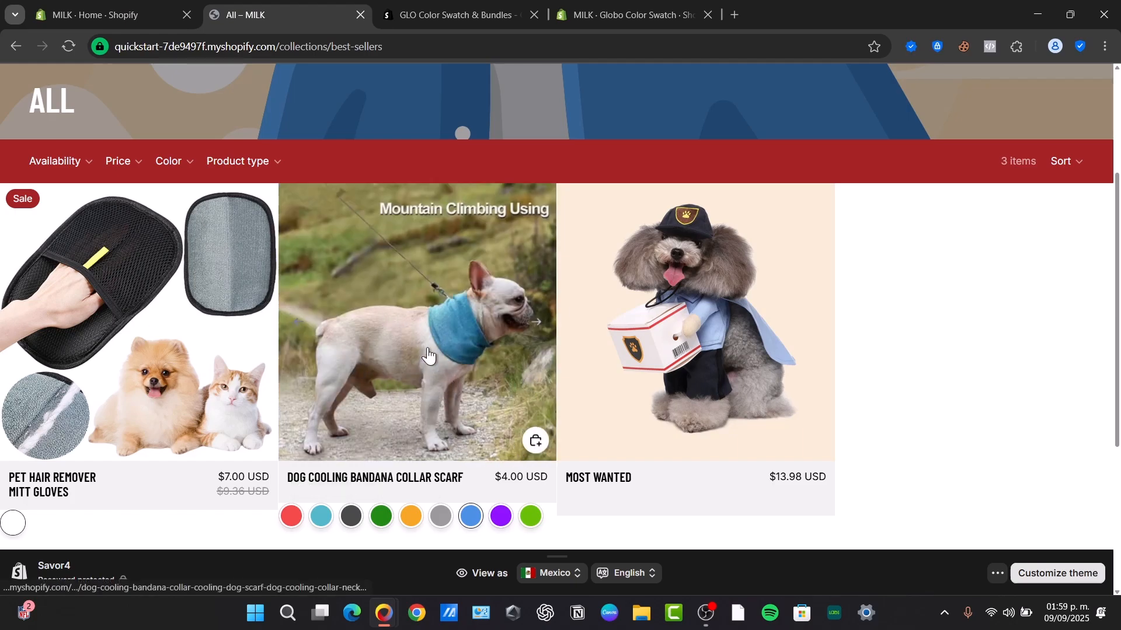
{"action": "scroll", "coordinate": [426, 369], "scroll_direction": "down", "scroll_amount": 3}
{"action": "left_click", "coordinate": [411, 323]}
{"action": "left_click", "coordinate": [501, 322]}
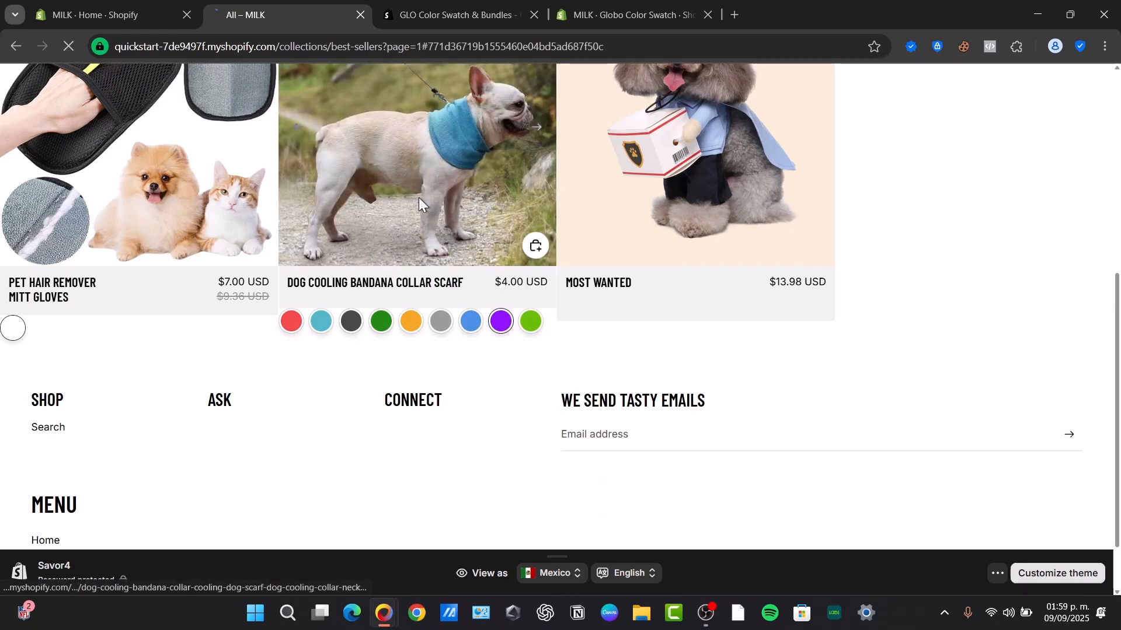
{"action": "left_click", "coordinate": [418, 197]}
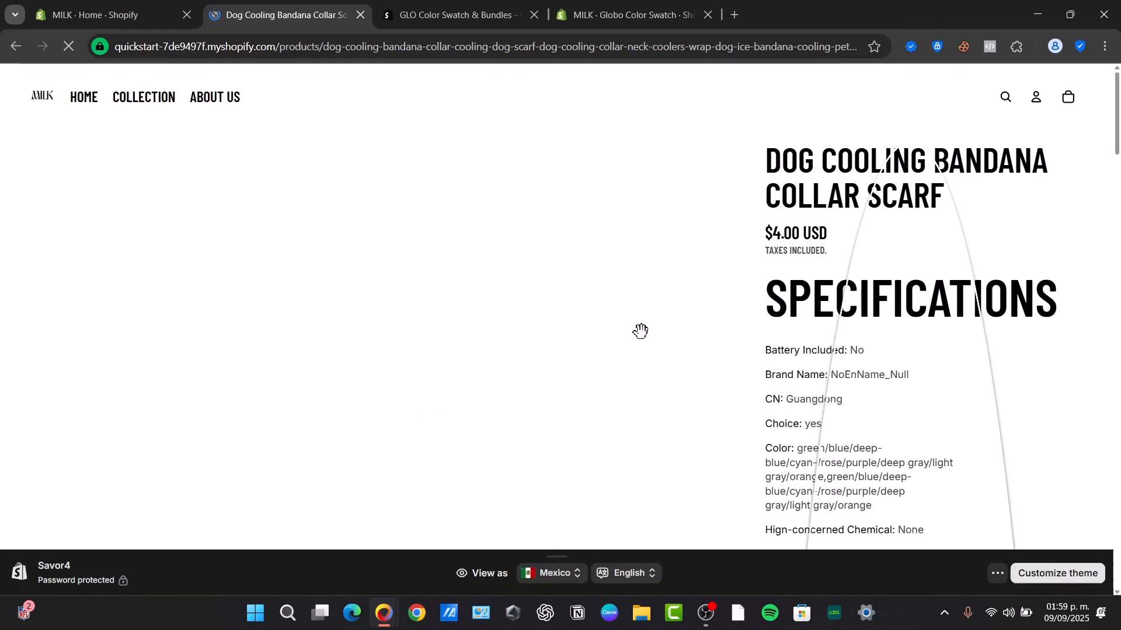
View another bandana photo, then try the Lake Blue, Green and Dark Gray swatches.
{"action": "scroll", "coordinate": [640, 329], "scroll_direction": "down", "scroll_amount": 3}
{"action": "scroll", "coordinate": [641, 331], "scroll_direction": "down", "scroll_amount": 15}
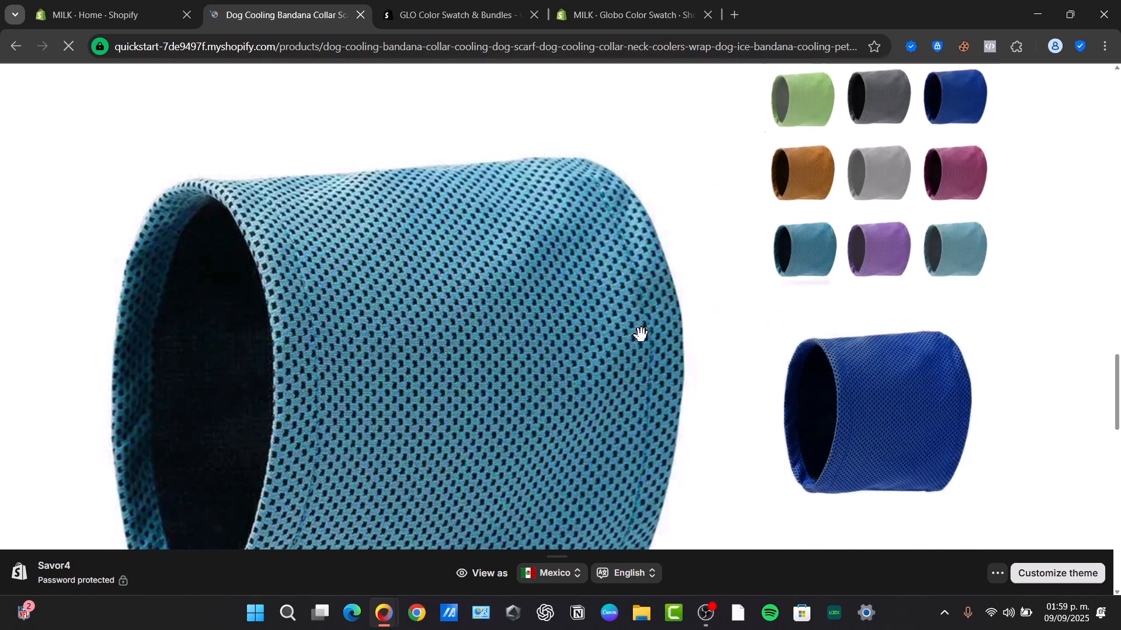
{"action": "scroll", "coordinate": [642, 332], "scroll_direction": "up", "scroll_amount": 5}
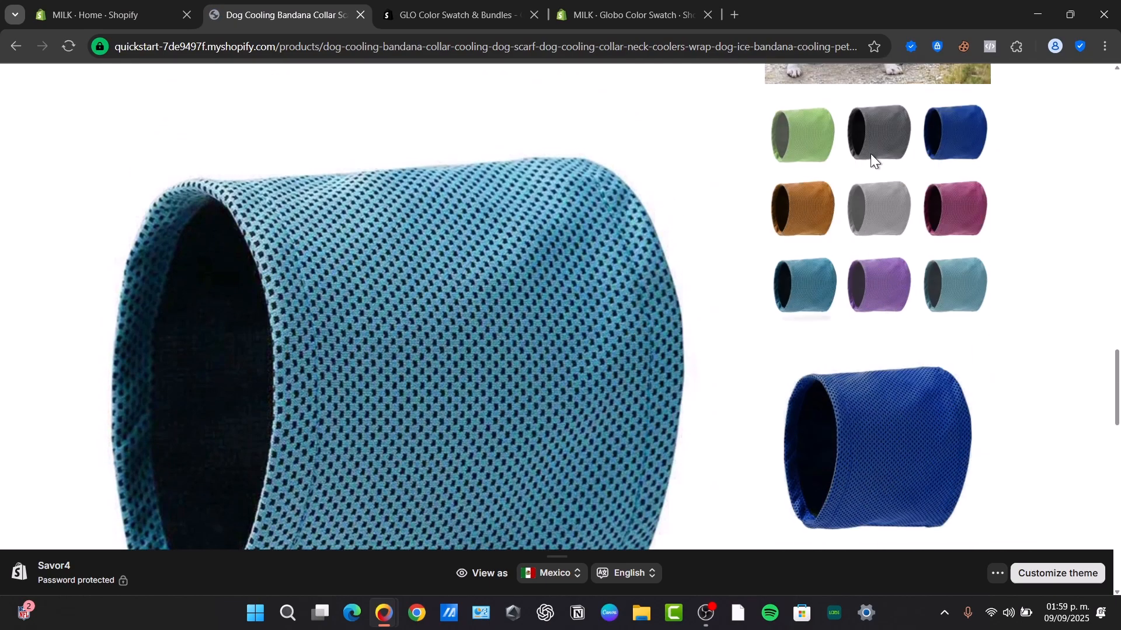
{"action": "scroll", "coordinate": [580, 428], "scroll_direction": "down", "scroll_amount": 10}
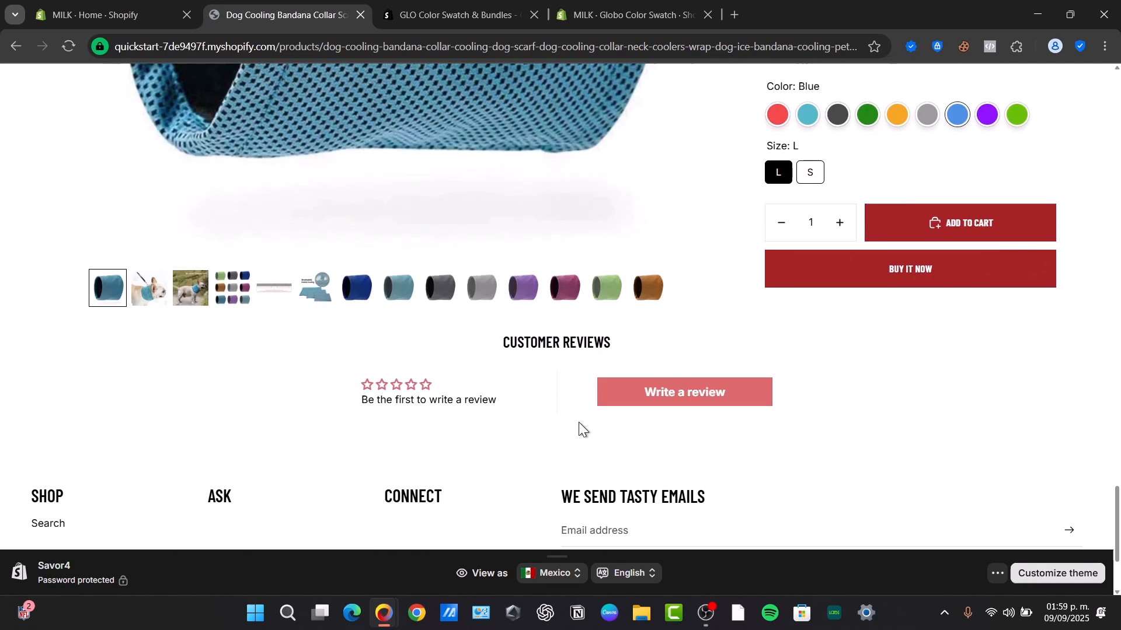
{"action": "left_click", "coordinate": [563, 295]}
{"action": "left_click", "coordinate": [808, 115]}
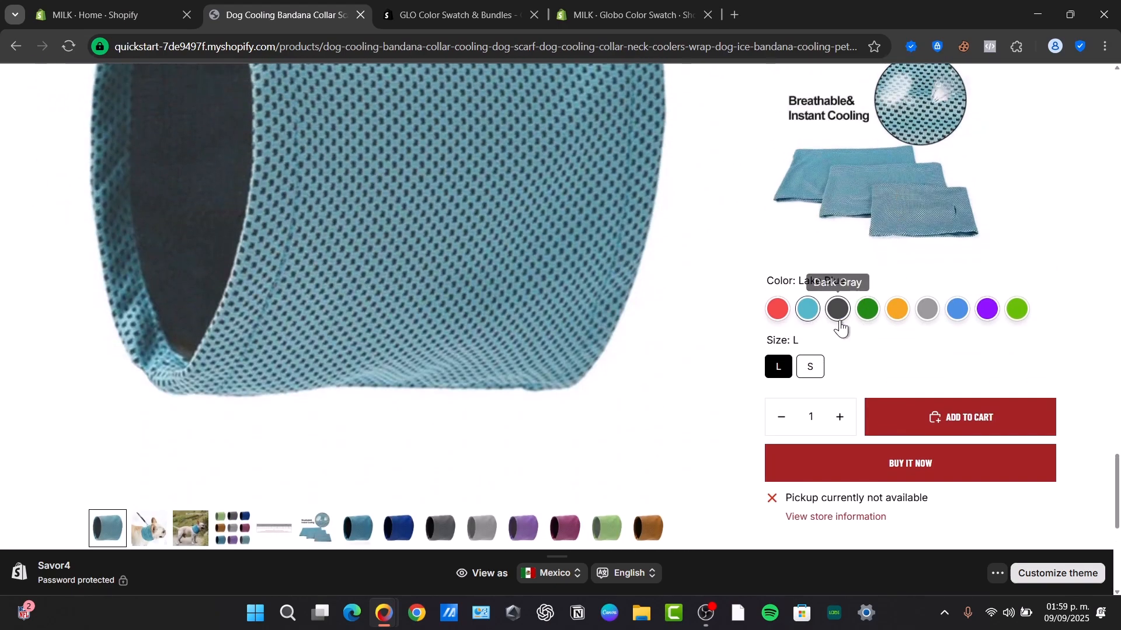
{"action": "left_click", "coordinate": [864, 317]}
{"action": "left_click", "coordinate": [838, 310]}
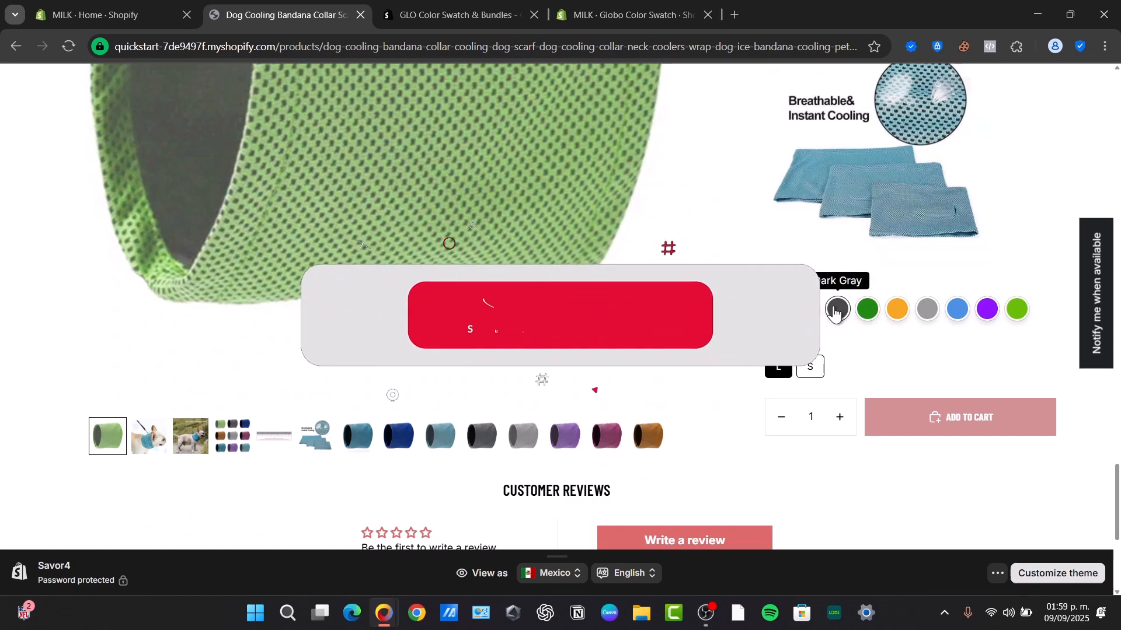
Try Rose Red, Light for Grey, Blue, for Purple and for Sapphire, ending on Rose Red.
{"action": "left_click", "coordinate": [777, 503]}
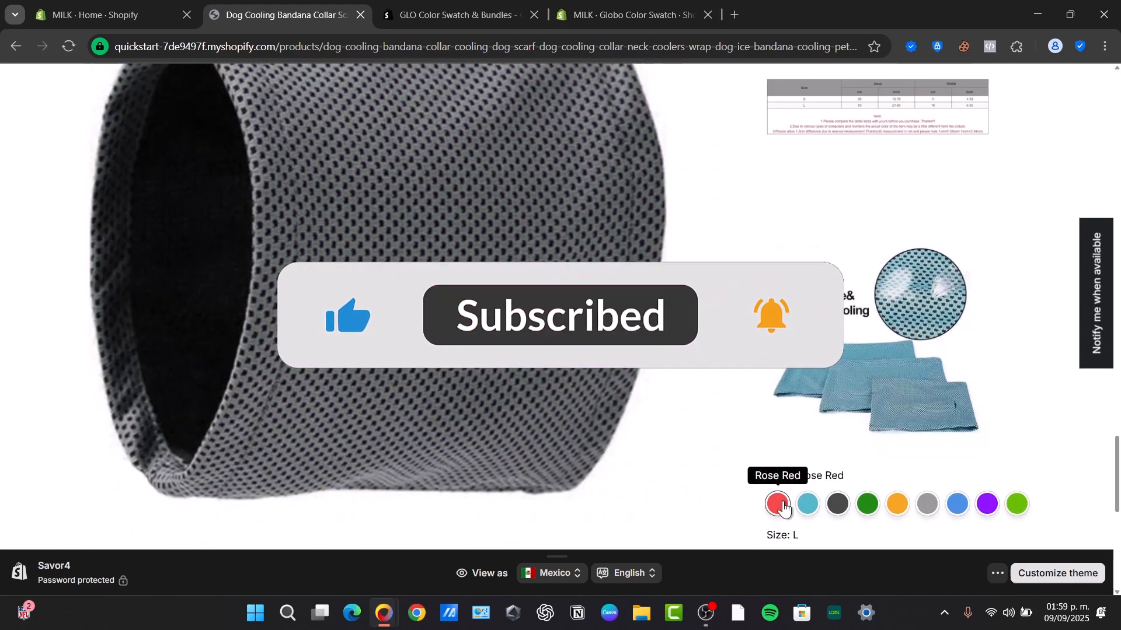
{"action": "left_click", "coordinate": [927, 502]}
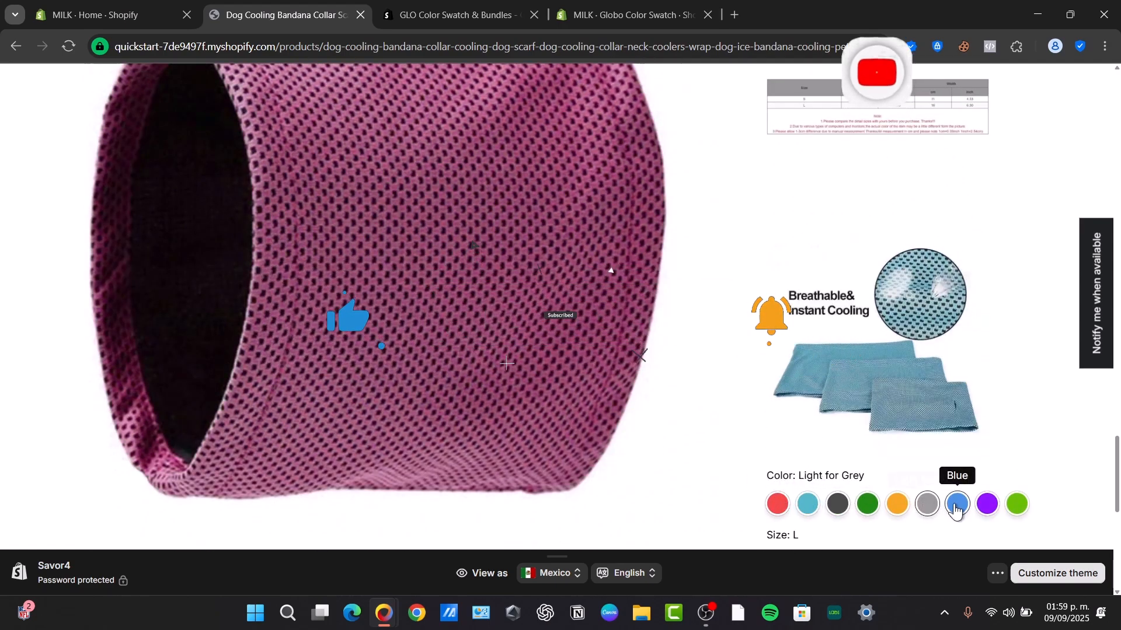
{"action": "left_click", "coordinate": [958, 502]}
{"action": "left_click", "coordinate": [989, 506]}
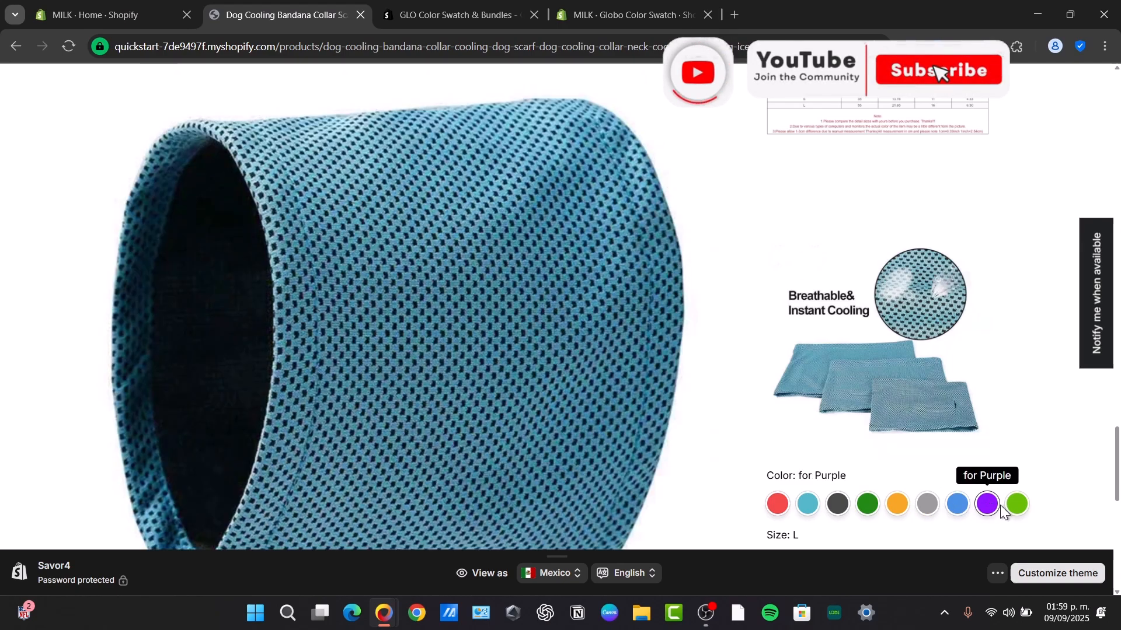
{"action": "left_click", "coordinate": [1015, 507]}
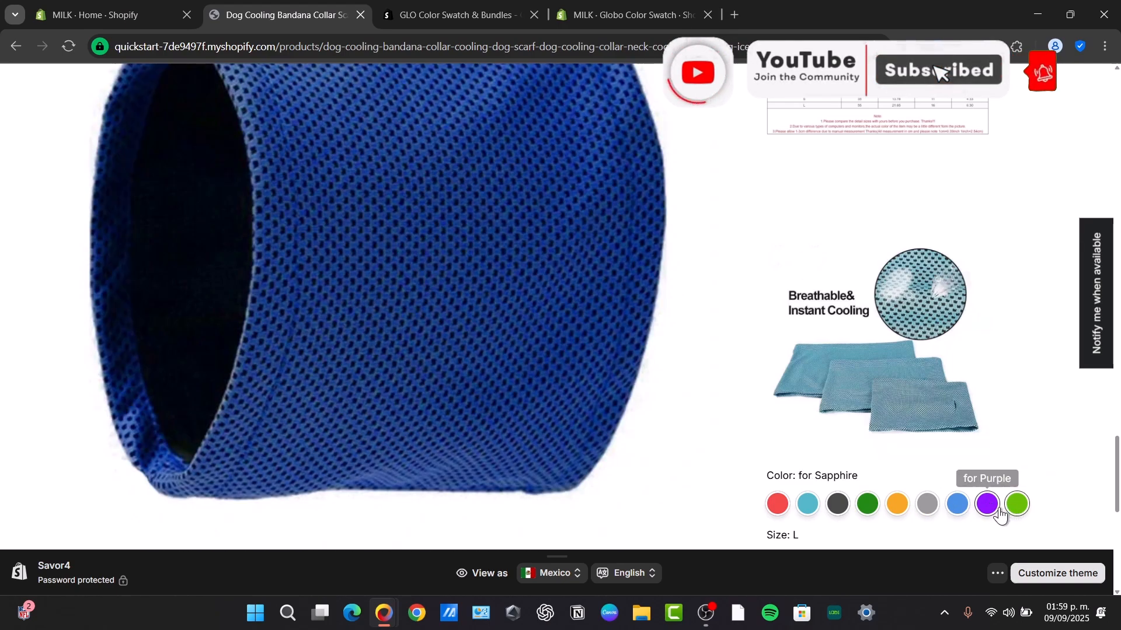
{"action": "left_click", "coordinate": [778, 505]}
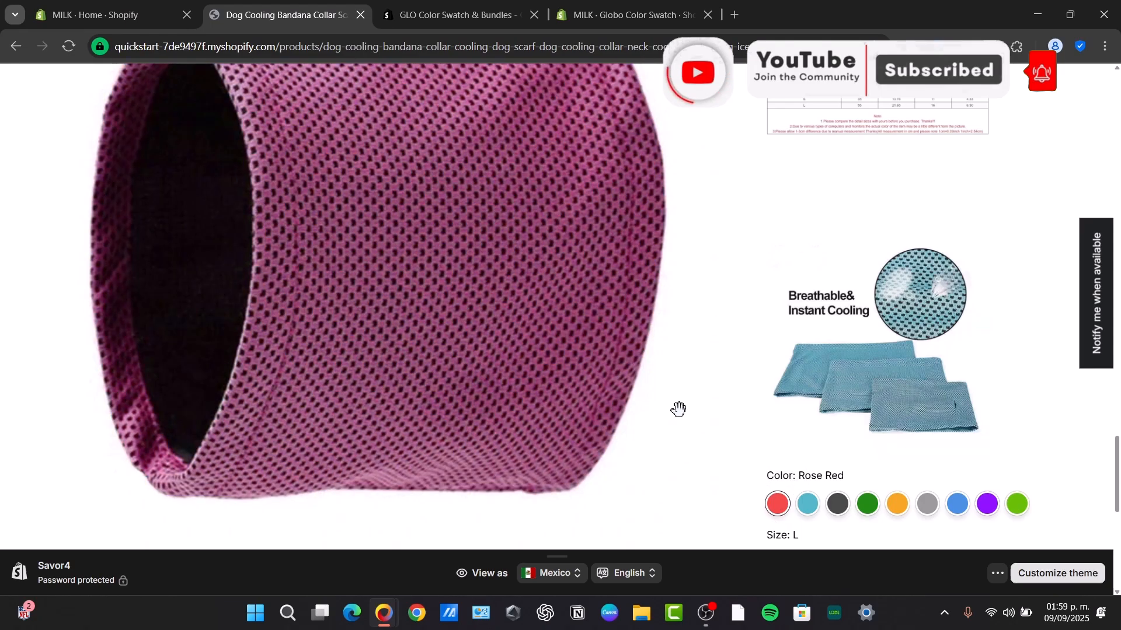